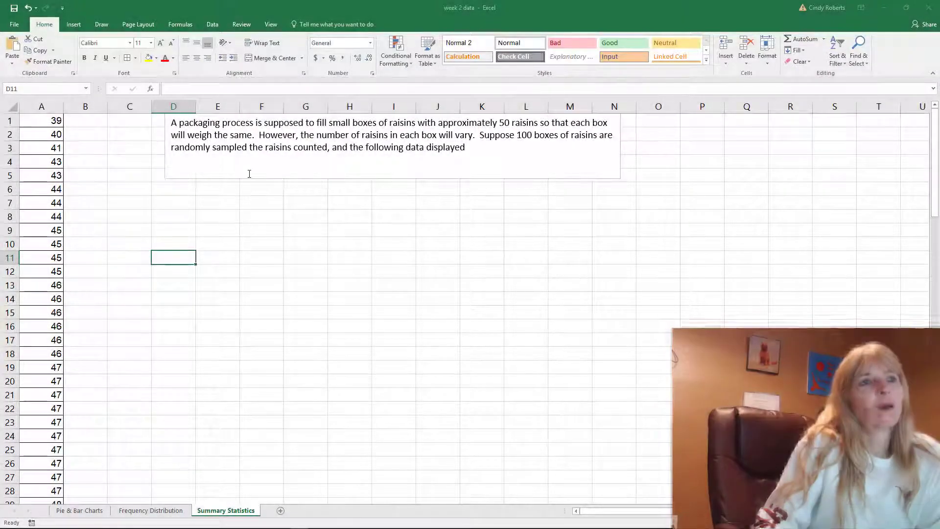
Look over the raisin counts in column A and select cell D8.
left_click(192, 228)
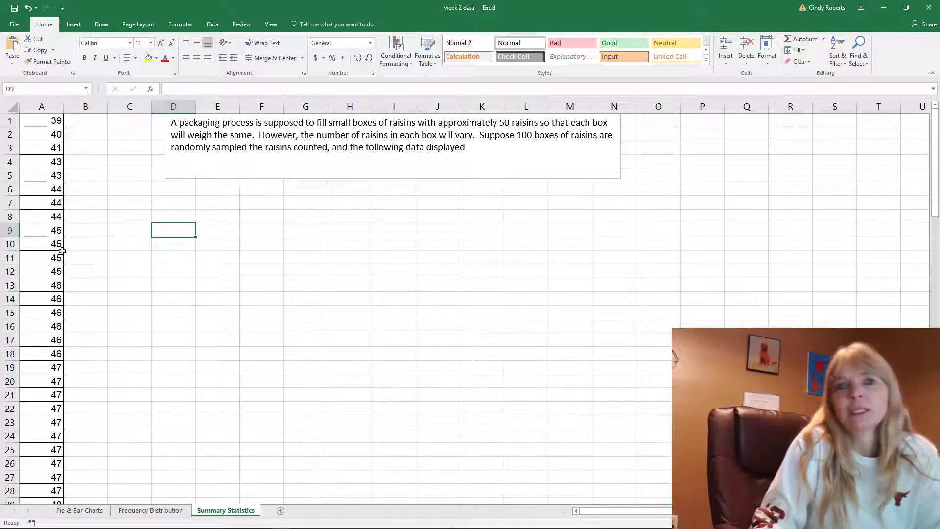
left_click(39, 149)
left_click(47, 121)
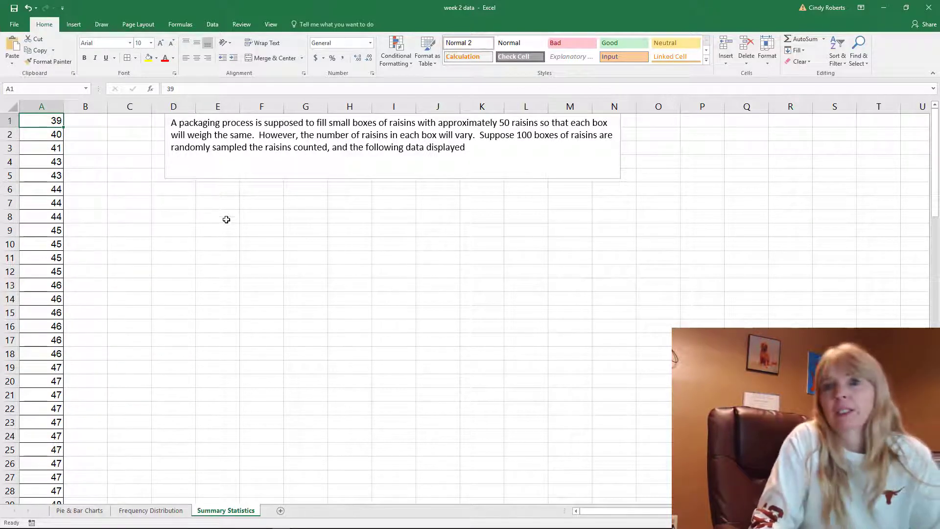
left_click(170, 222)
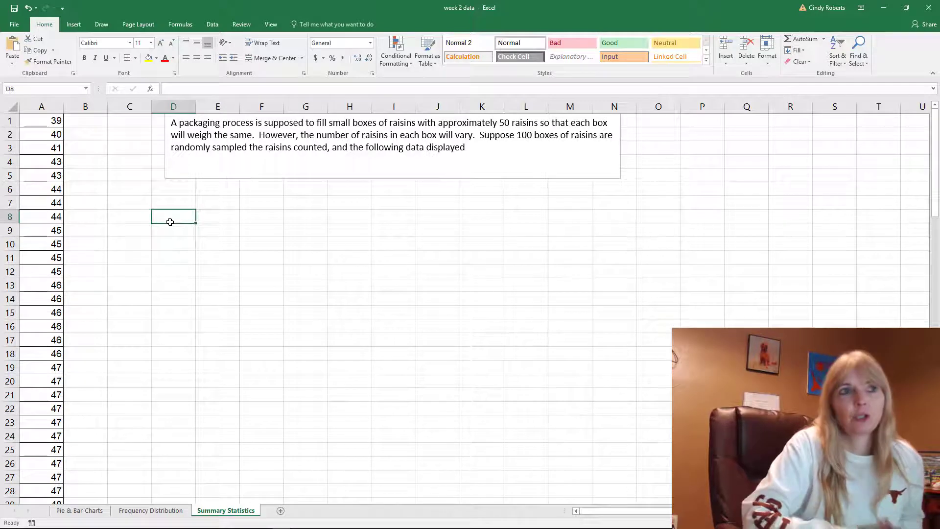
Enter bold labels mean, median, mode and standard deviation, widening column D to fit.
key("ctrl+b")
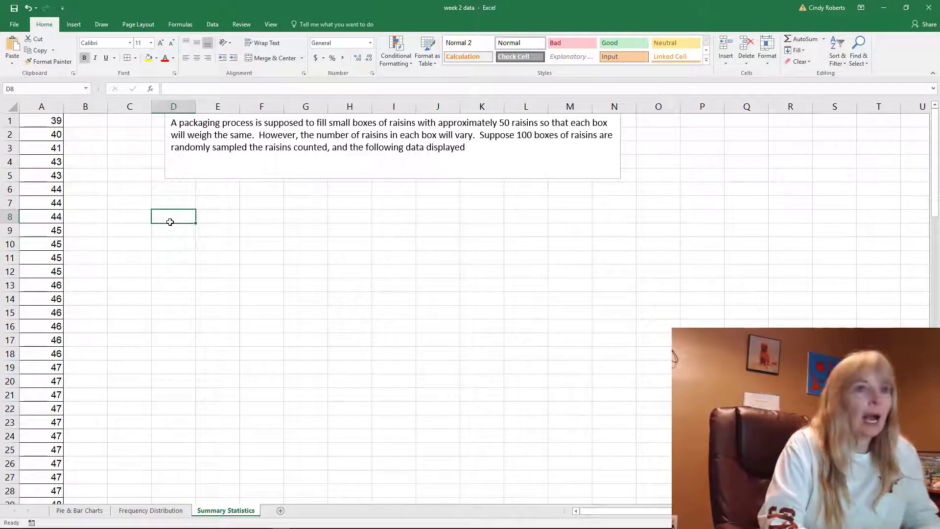
type("mean")
key("Return")
key("ctrl+b")
type("median")
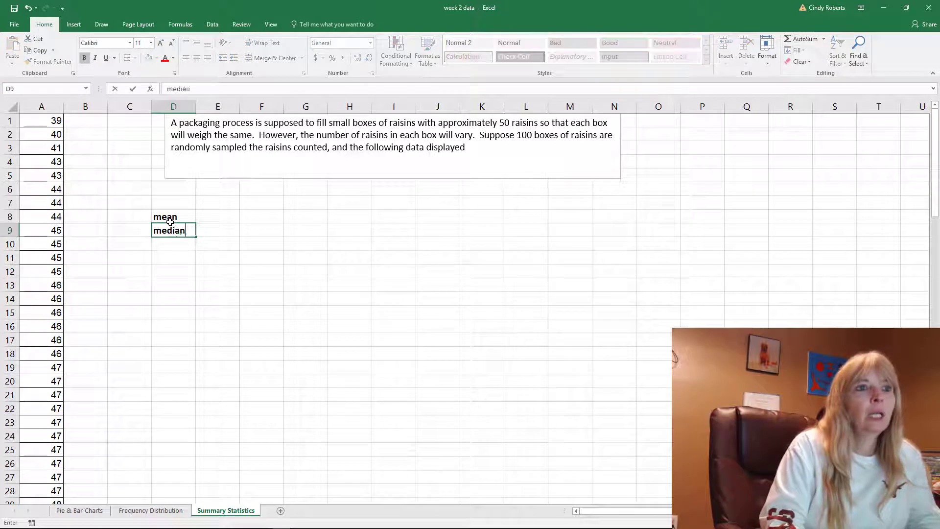
key("Return")
key("ctrl+b")
type("mode")
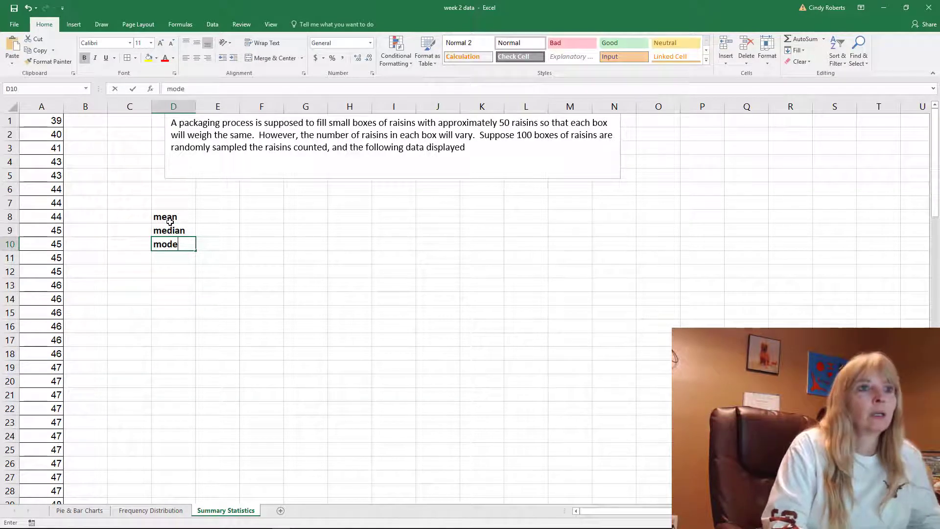
key("Return")
key("ctrl+b")
type("sta")
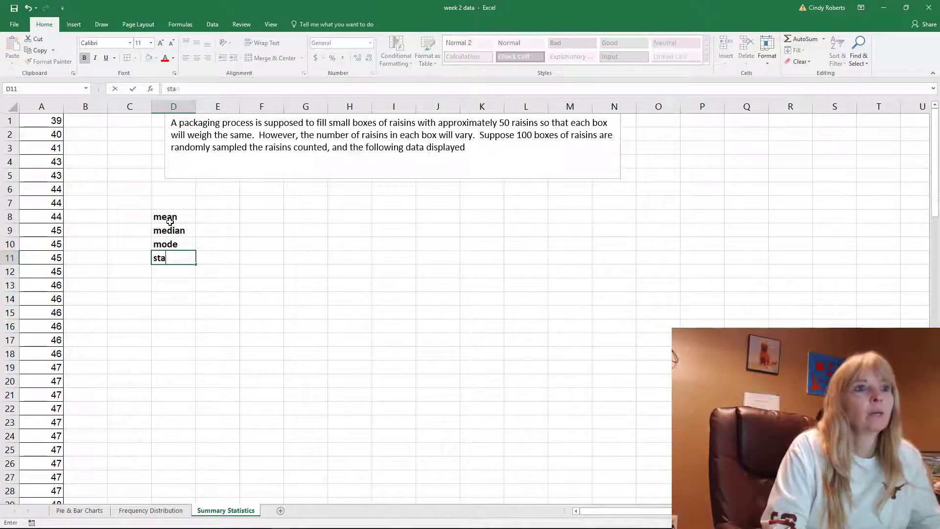
type("ndard deviation")
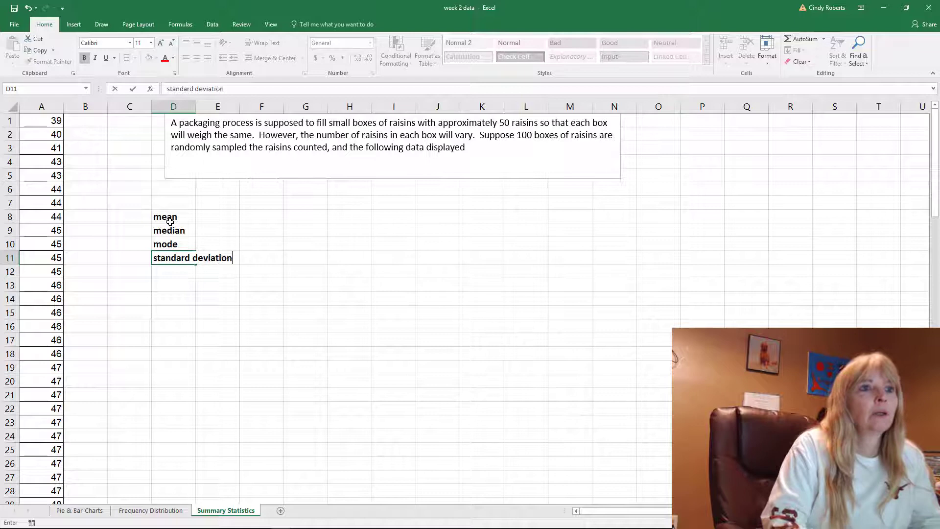
key("Return")
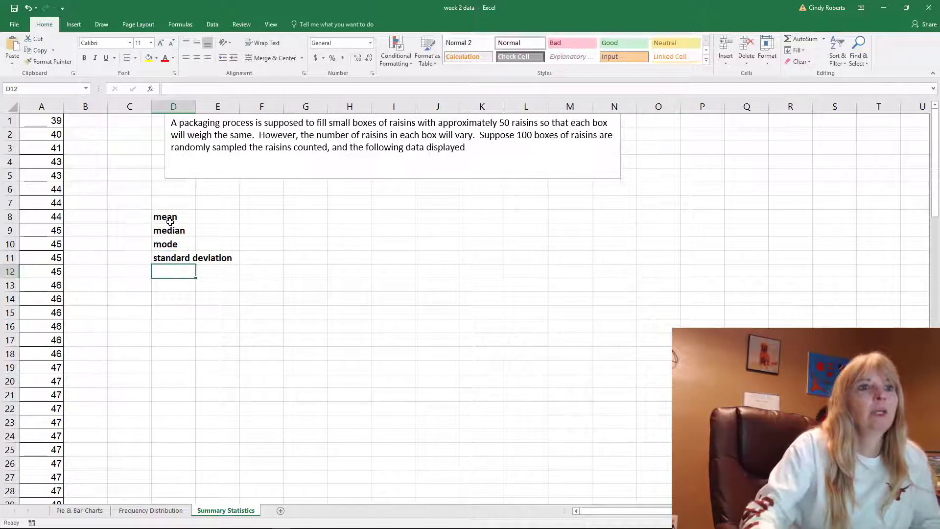
double_click(196, 106)
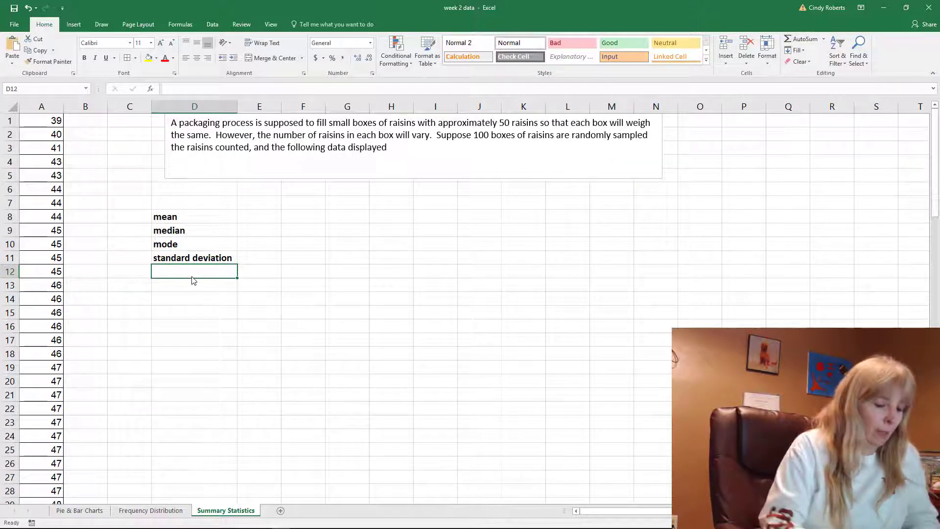
Add bold labels minimum, maximum, quartile 1, quartile 2 and IQR below them.
key("ctrl+b")
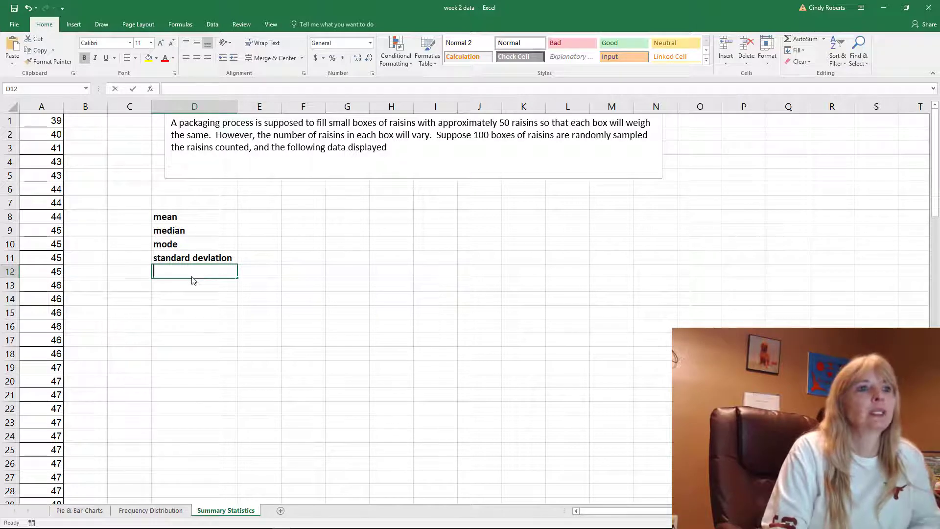
type("minimum")
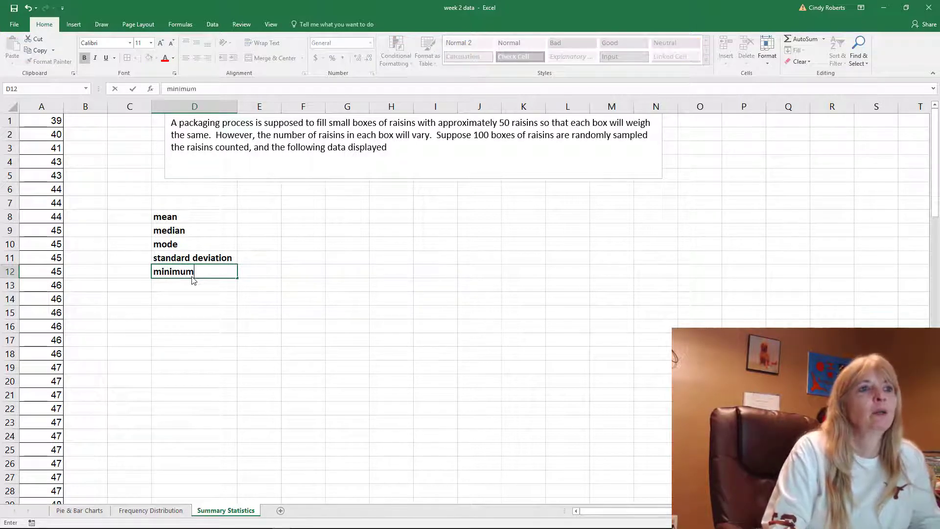
key("Return")
key("ctrl+b")
type("maximum")
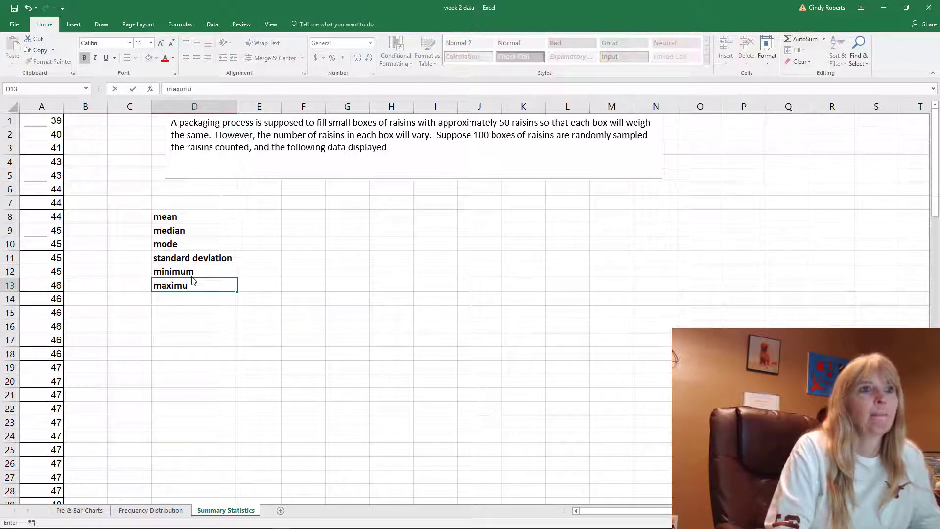
key("Return")
key("ctrl+b")
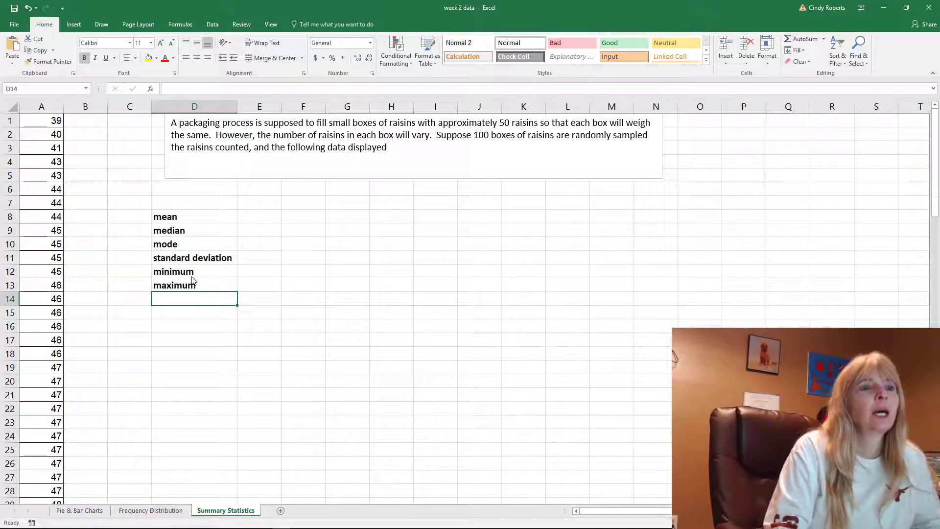
type("quartile 1")
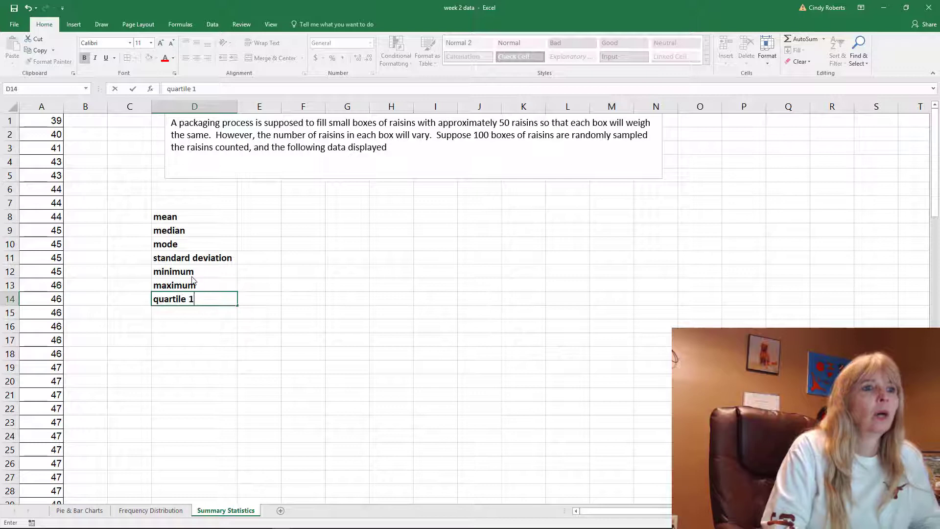
key("Return")
type("quar")
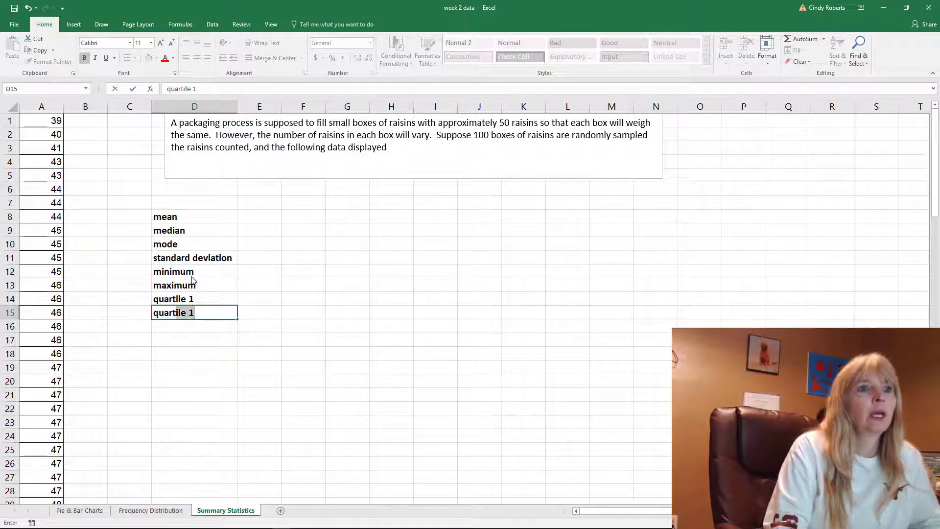
type("tile 2")
key("Return")
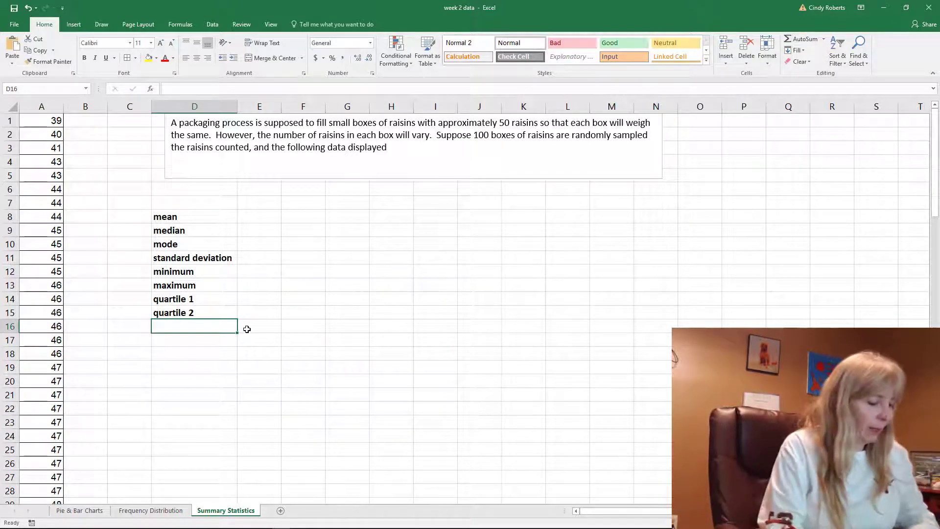
key("ctrl+b")
type("IWR")
key("BackSpace")
key("BackSpace")
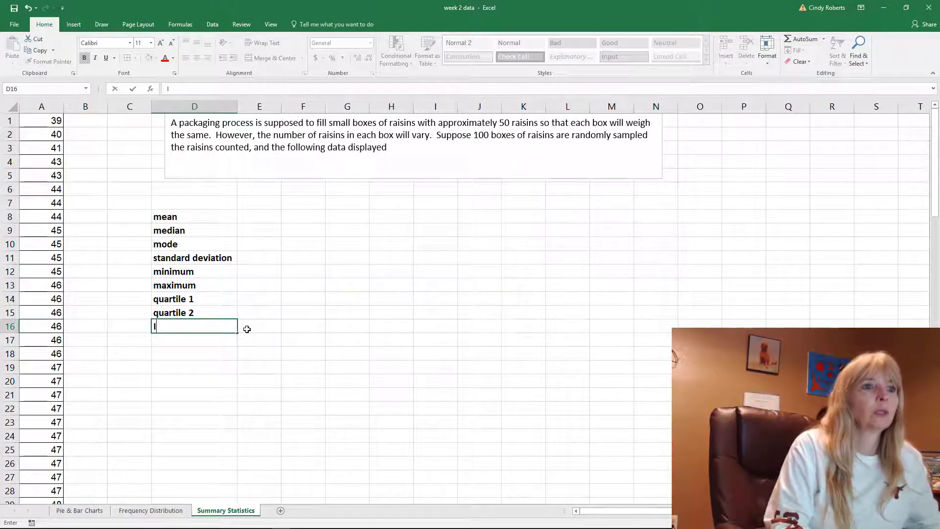
type("QR")
key("Return")
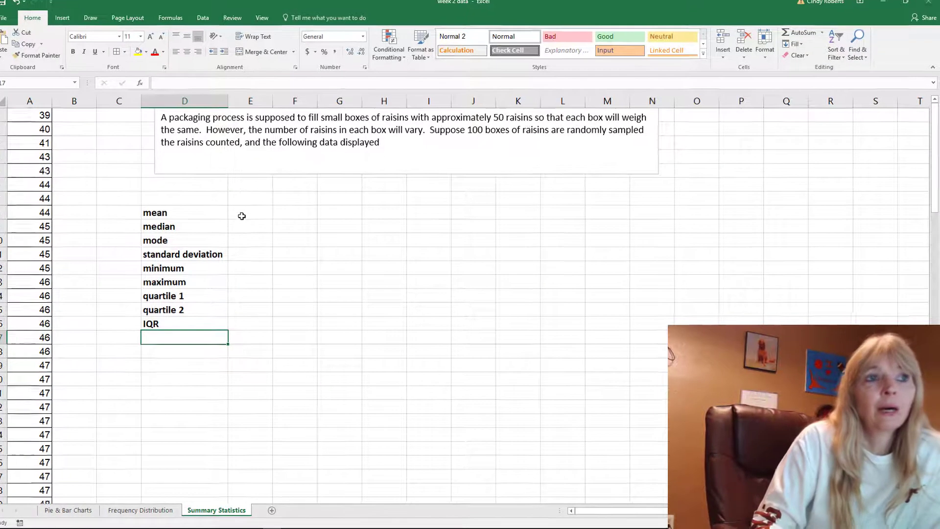
Enter an AVERAGE formula over the raisin counts in E8, giving a mean of 50.64.
left_click(251, 220)
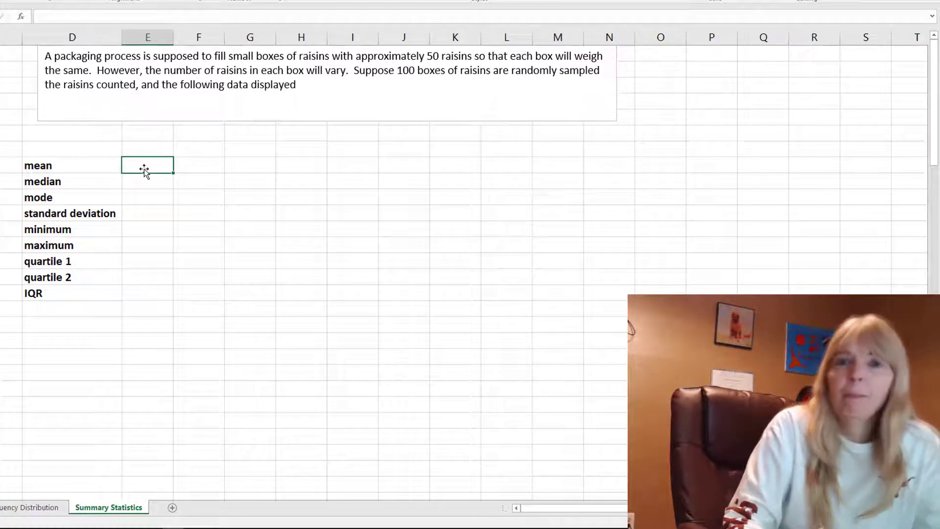
type("=")
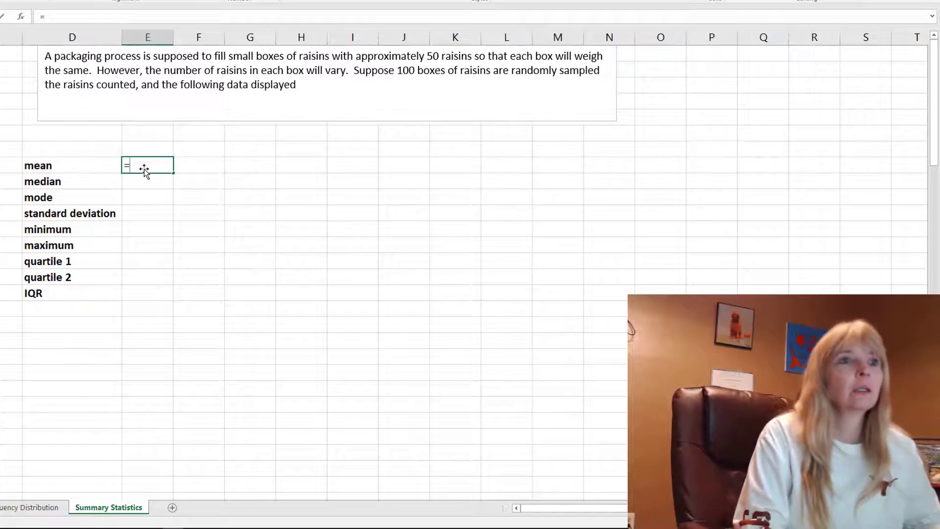
type("AVERAGE")
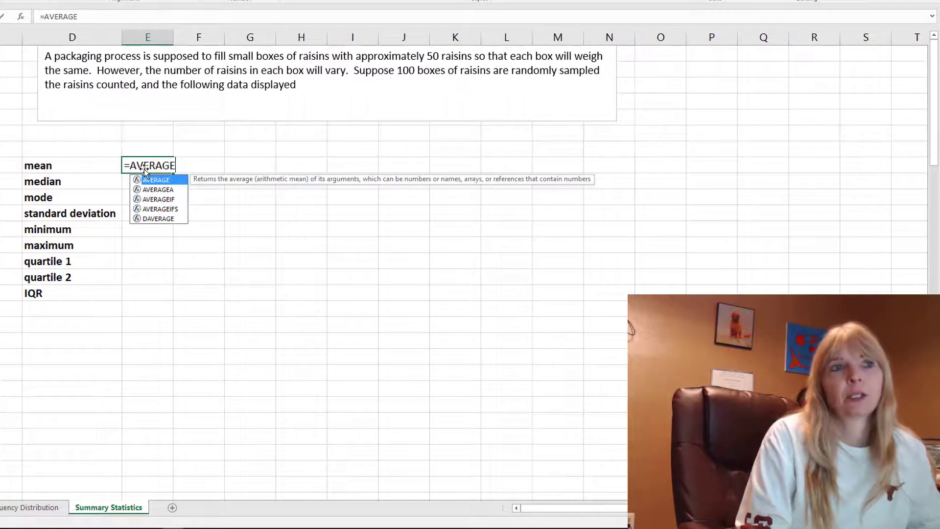
type("(")
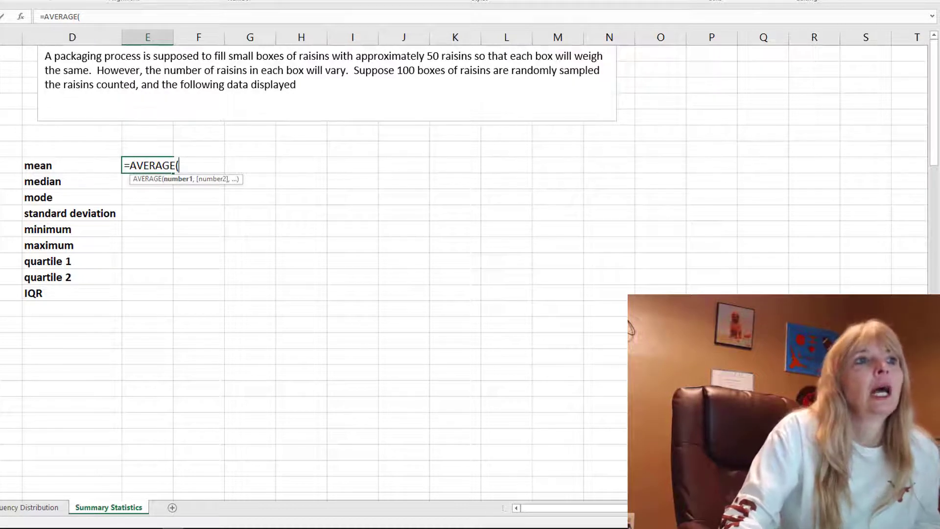
type("A1:A89")
scroll(313, 269, "down", 10)
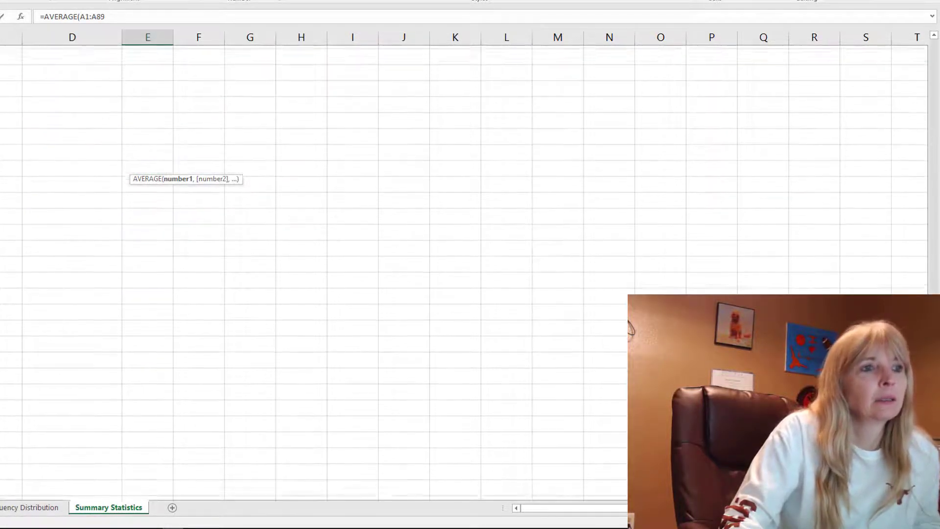
key("BackSpace")
key("BackSpace")
key("BackSpace")
key("BackSpace")
key("BackSpace")
key("BackSpace")
type("A1:A99")
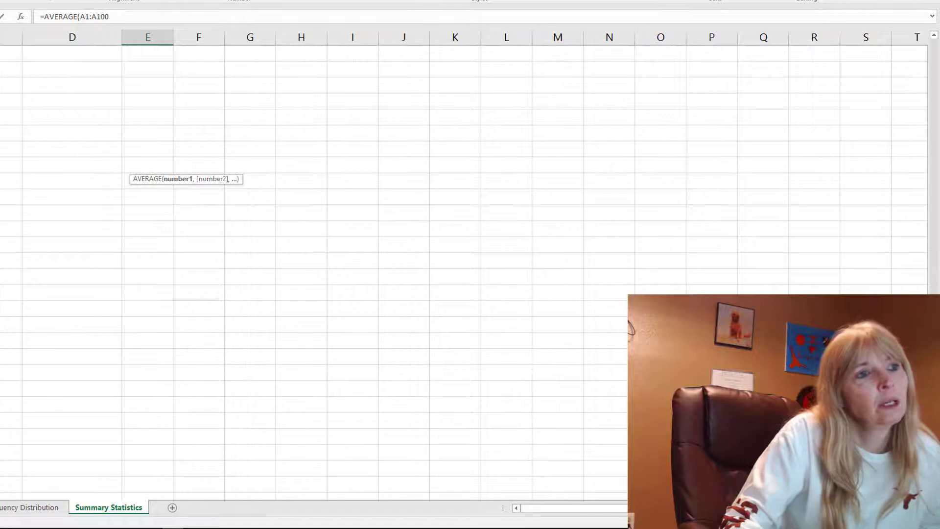
scroll(125, 302, "up", 10)
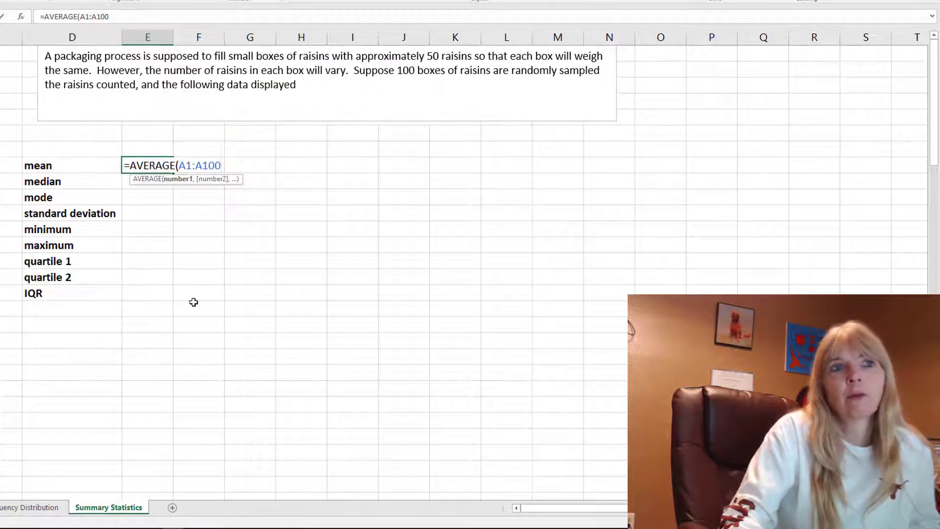
type(")")
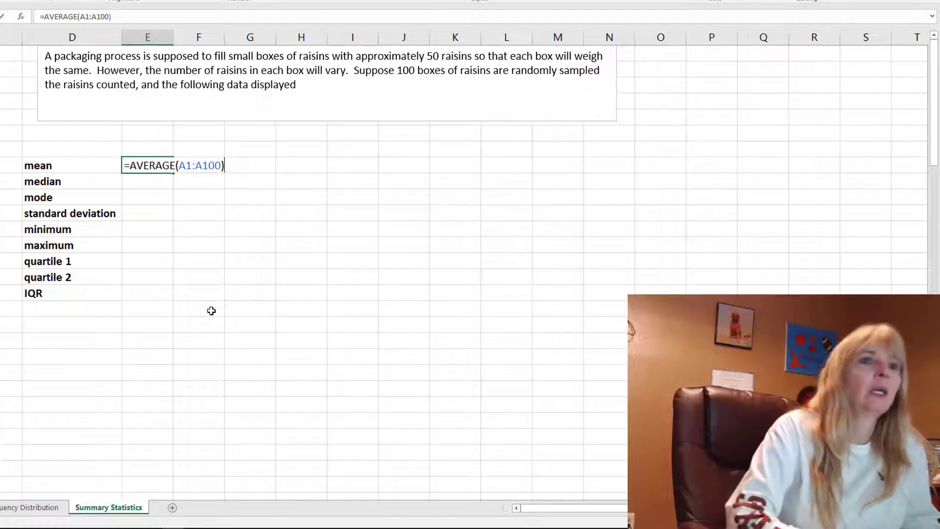
key("Return")
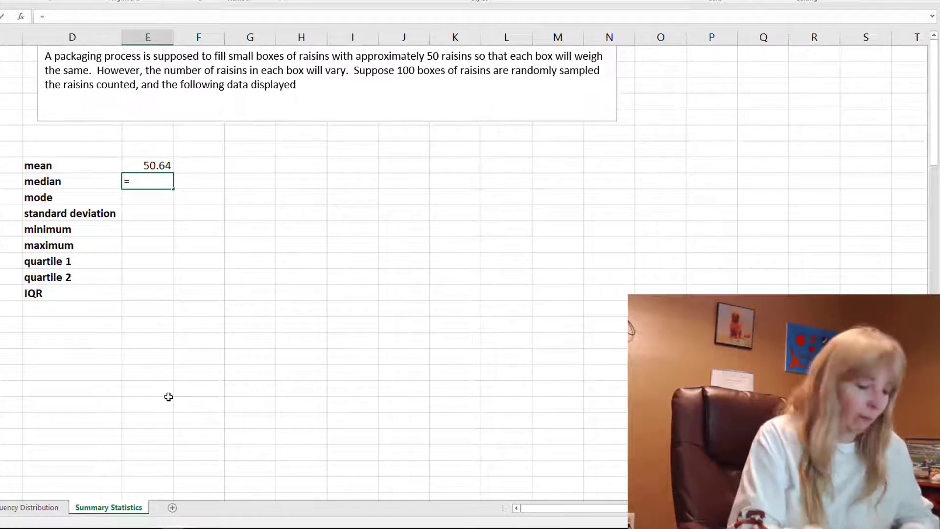
Enter =MEDIAN(A1:A100) giving 51, and check it against the middle values in rows 50–51.
type("MEDIAN")
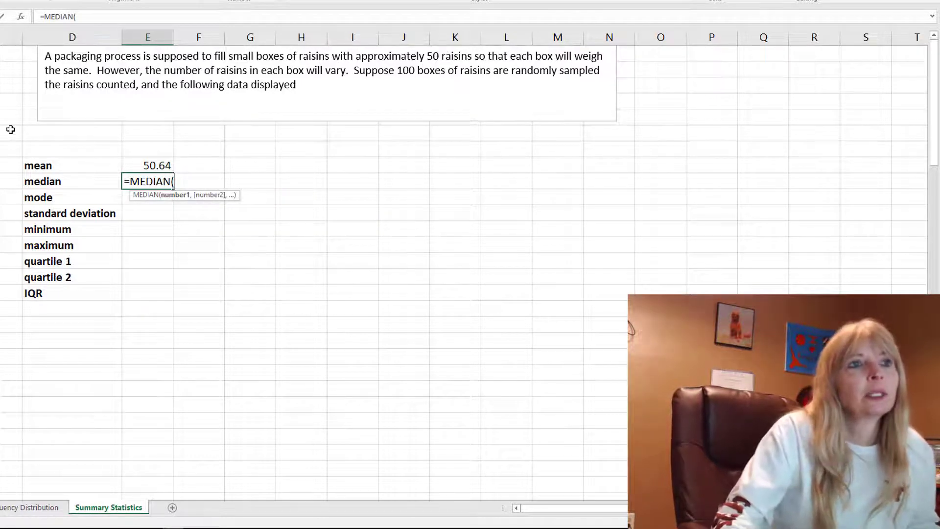
type("(A")
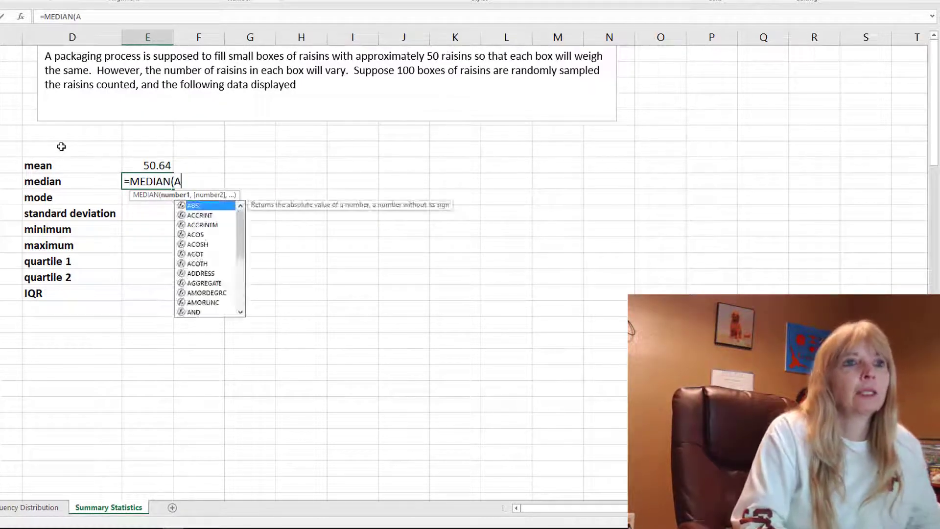
type("1:A100)")
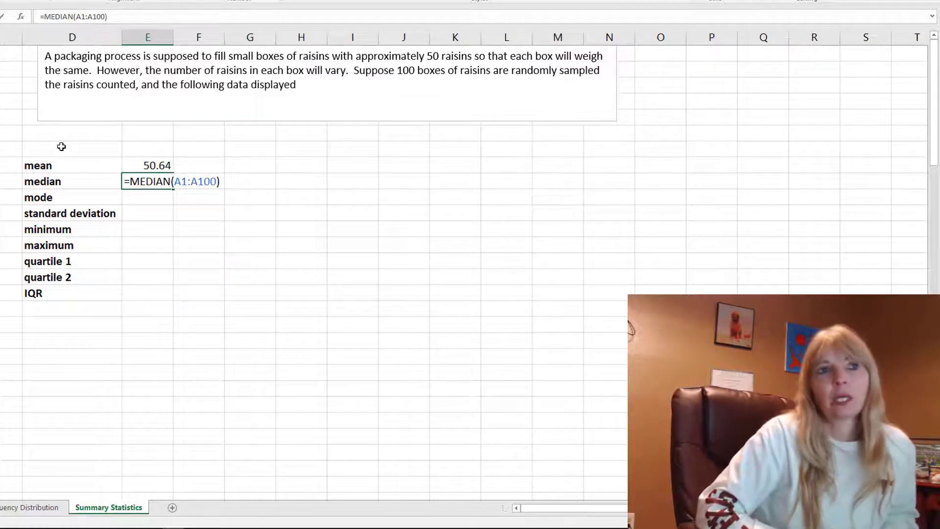
key("Return")
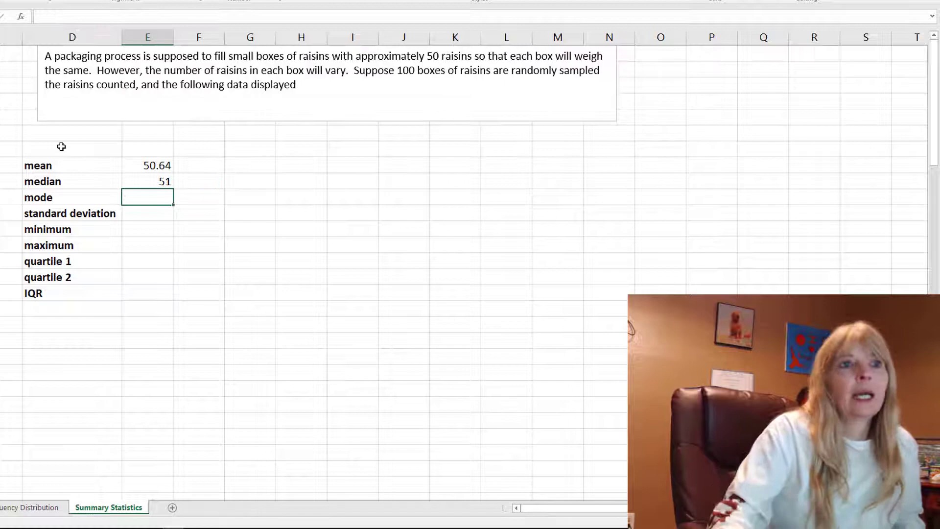
left_click(2, 373)
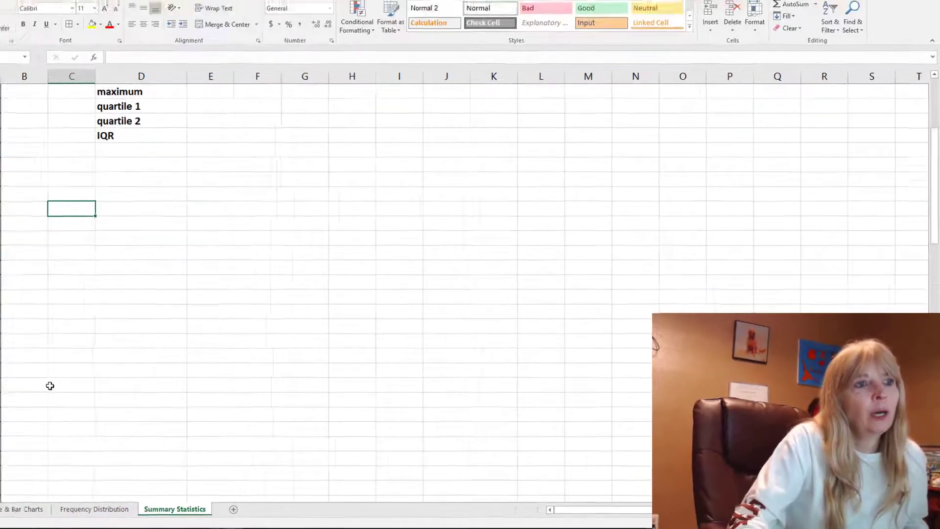
scroll(103, 388, "down", 10)
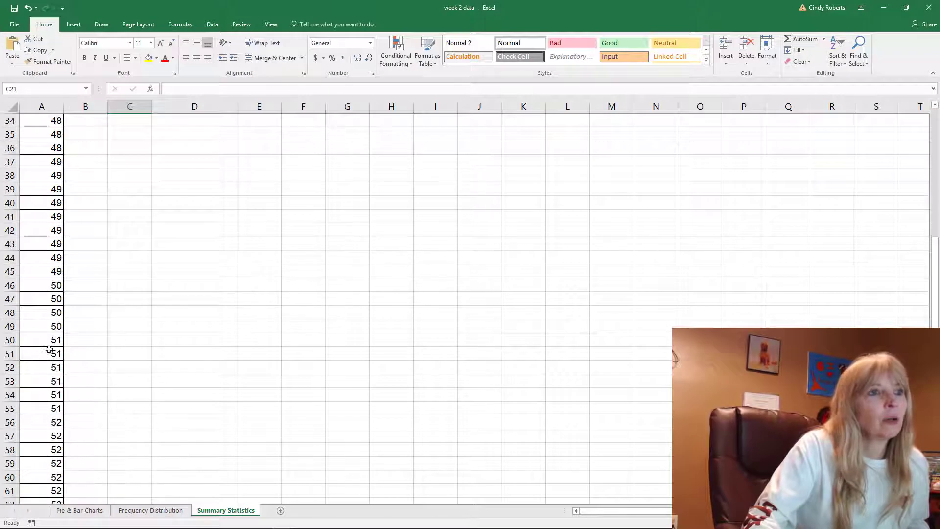
left_click_drag(49, 343, 49, 354)
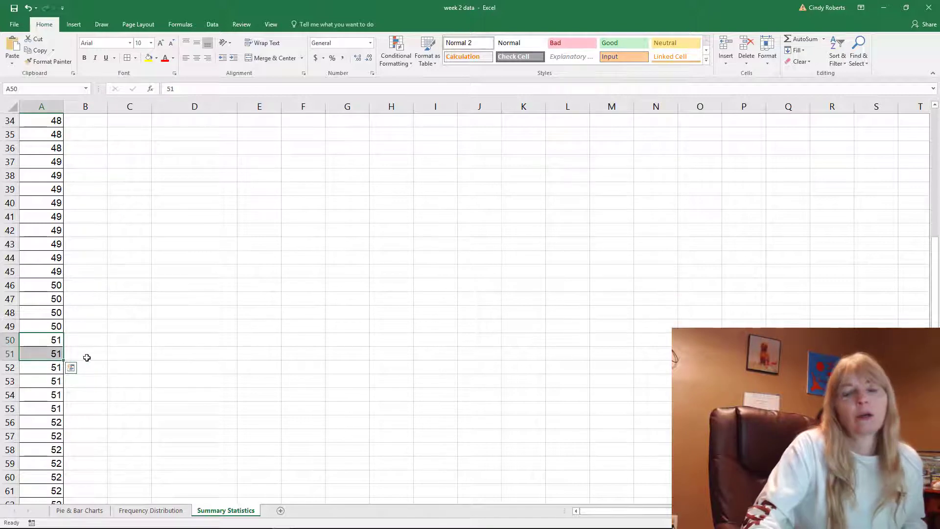
scroll(116, 336, "up", 11)
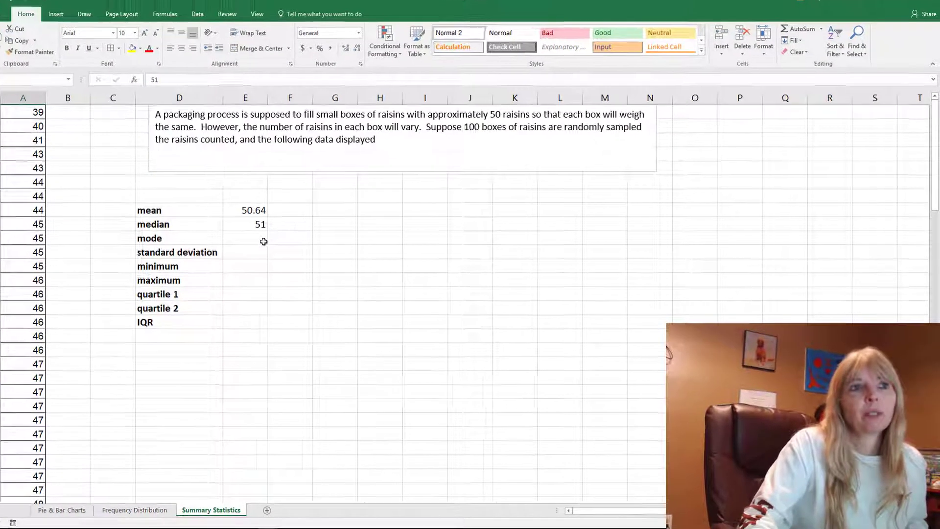
left_click(273, 240)
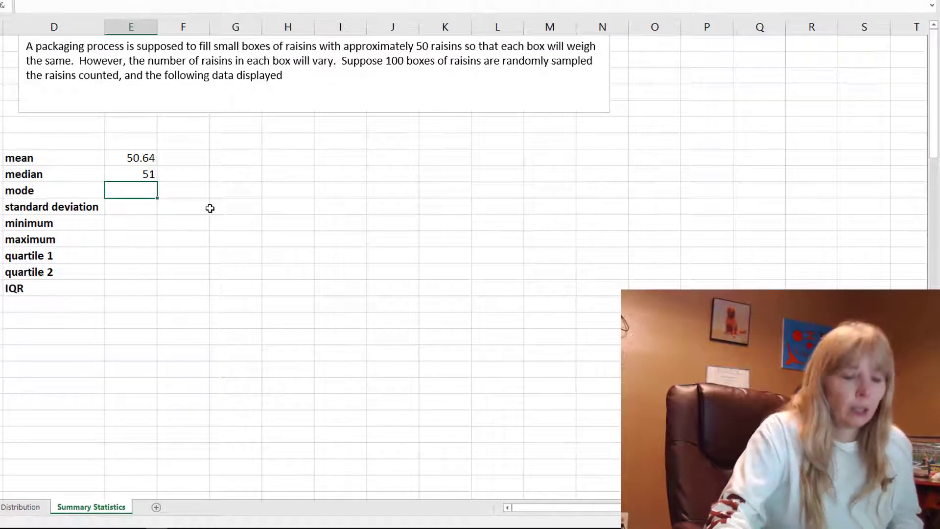
Enter =MODE(A1:A100) beside the mode label, returning 53.
type("=")
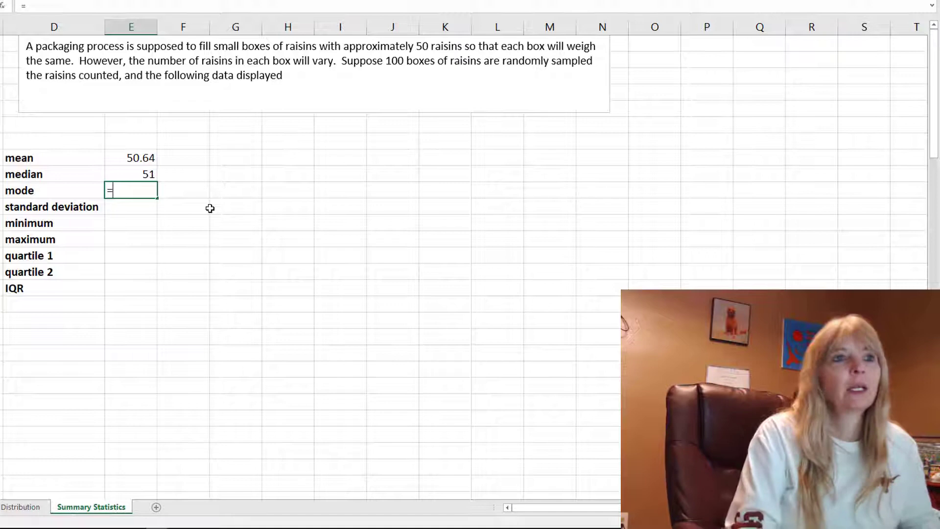
type("MODE(")
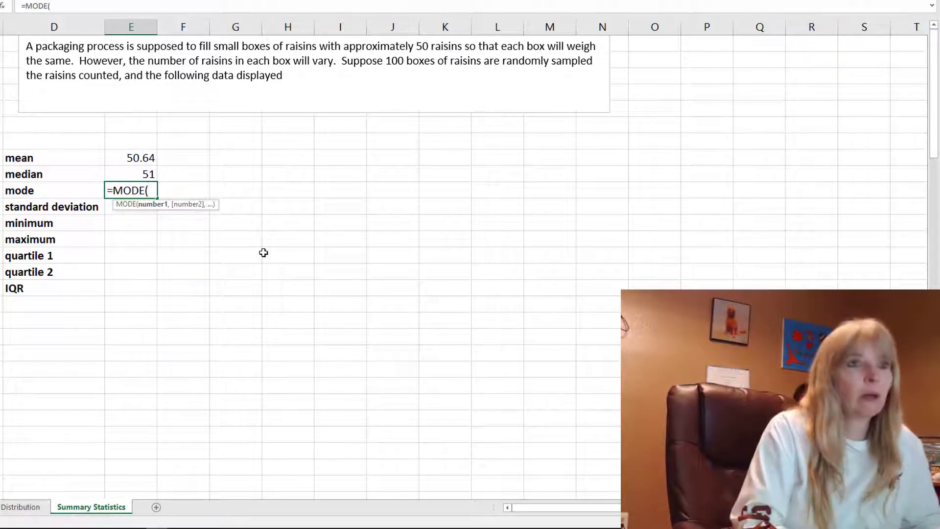
type("A1:A10")
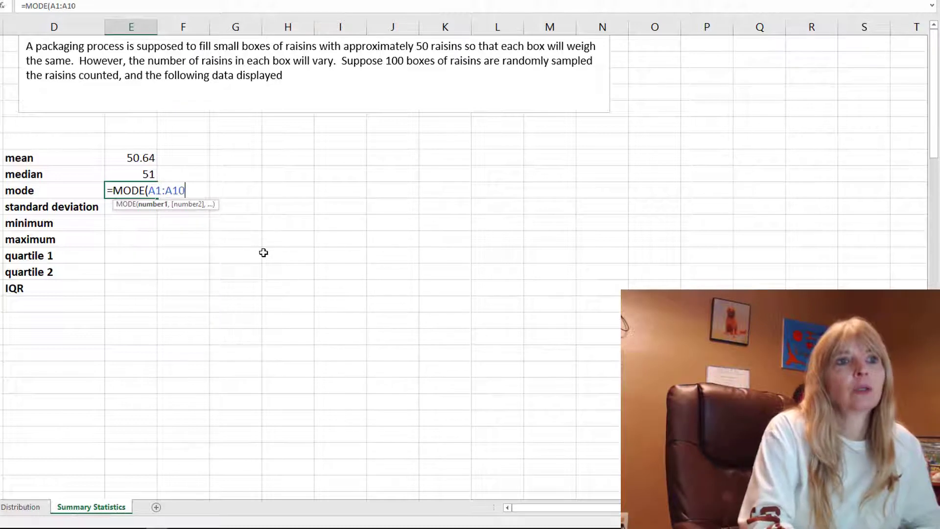
type("0)")
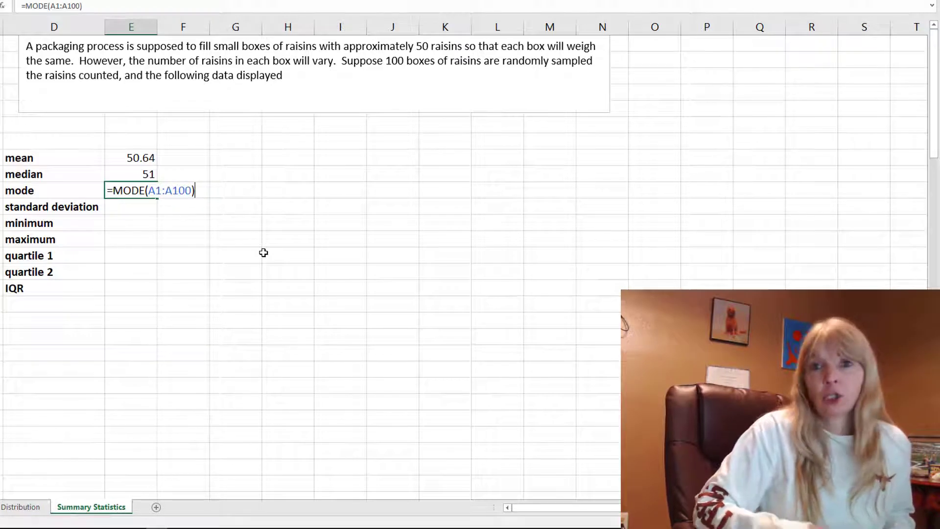
key("Return")
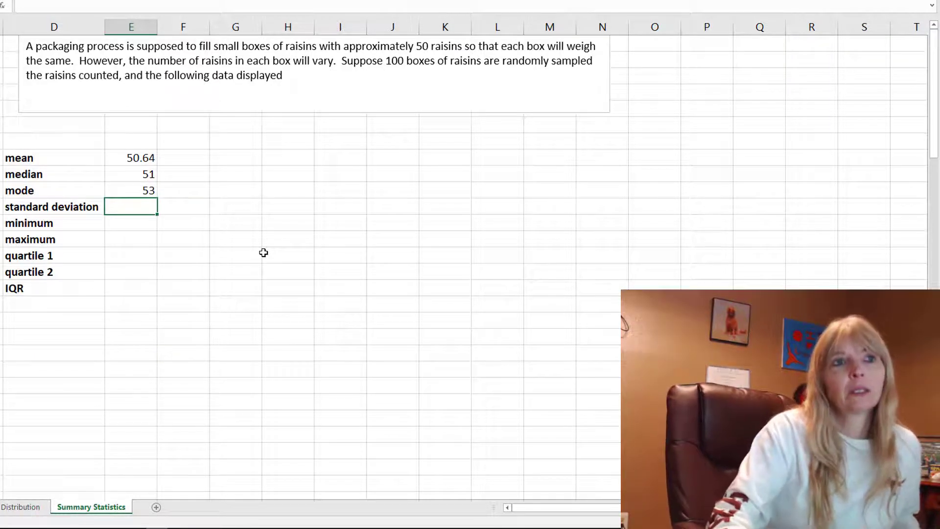
left_click(130, 190)
Enter =STDEV(A1:A100) beside the standard deviation label, giving 4.67212.
left_click(139, 205)
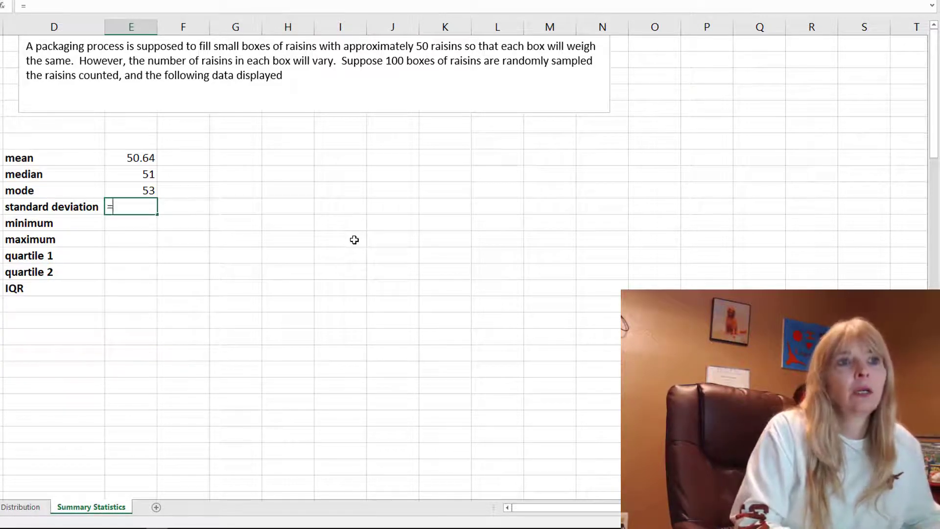
type("=STDEV")
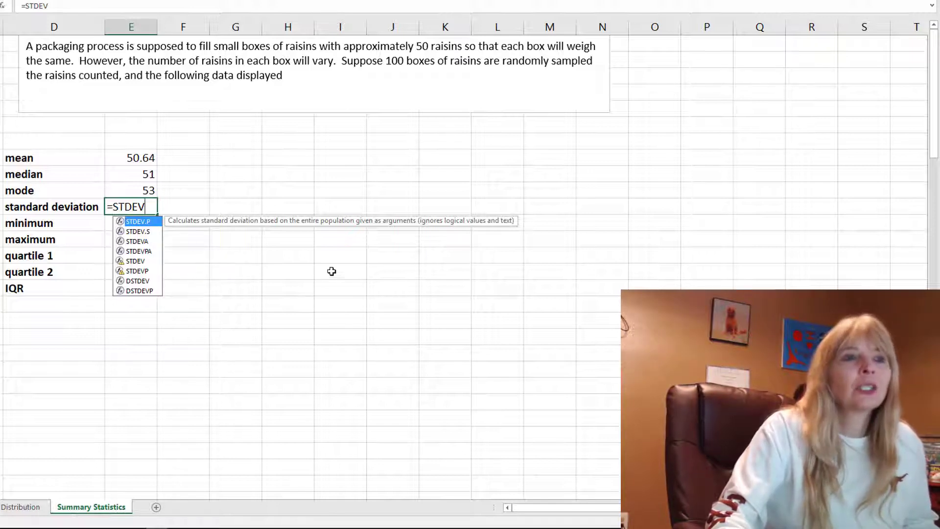
type("(A")
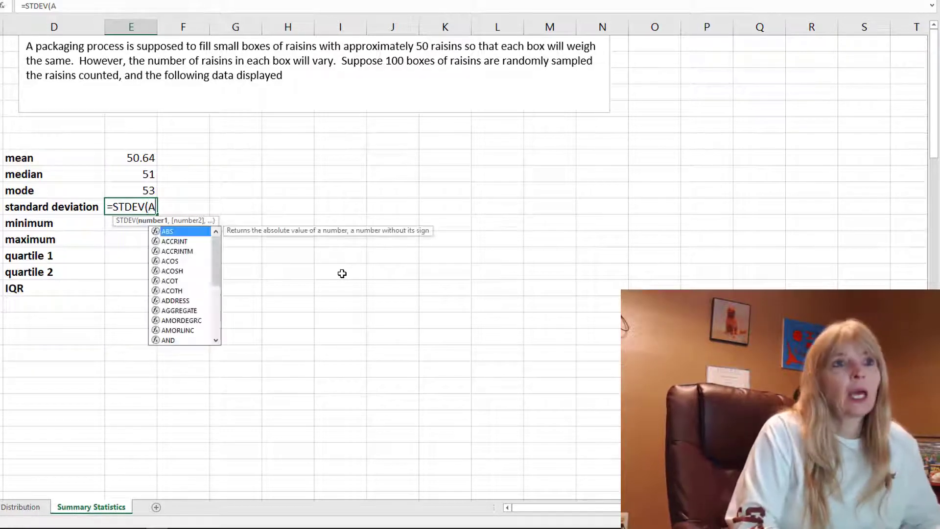
type("1:A100)")
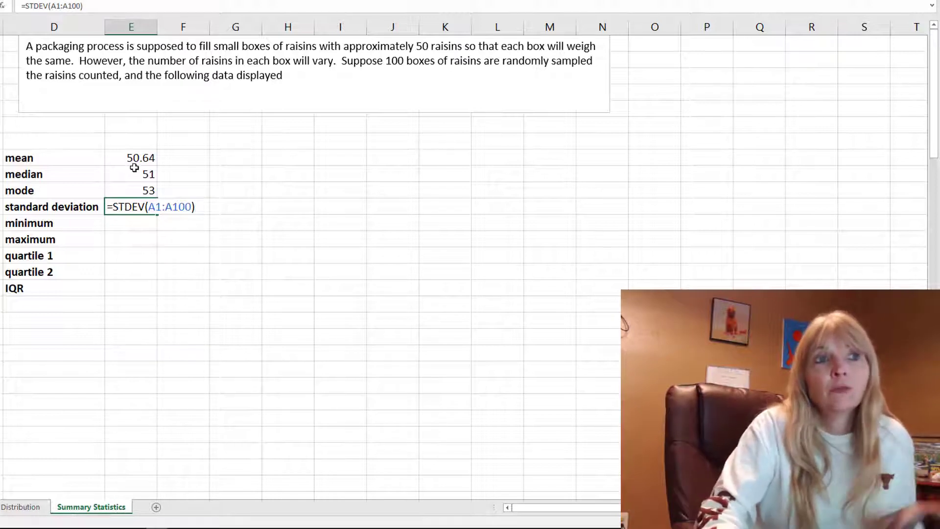
key("Return")
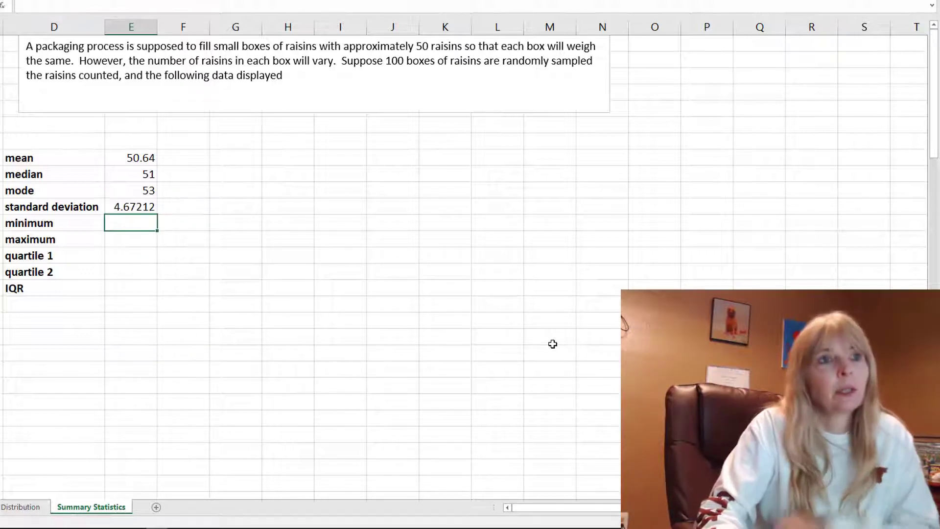
Enter =MIN(A1:A100) and =MAX(A1:A100) for minimum and maximum, giving 39 and 61.
left_click(141, 207)
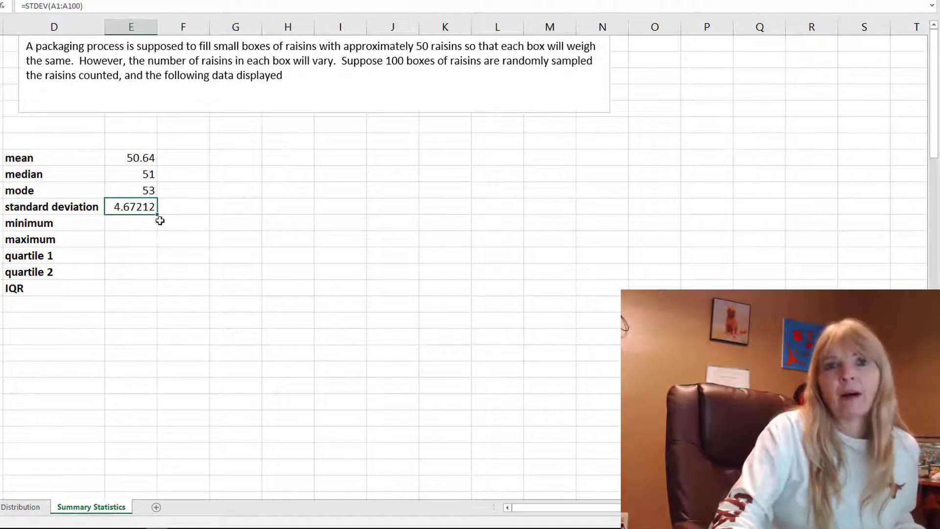
left_click(119, 227)
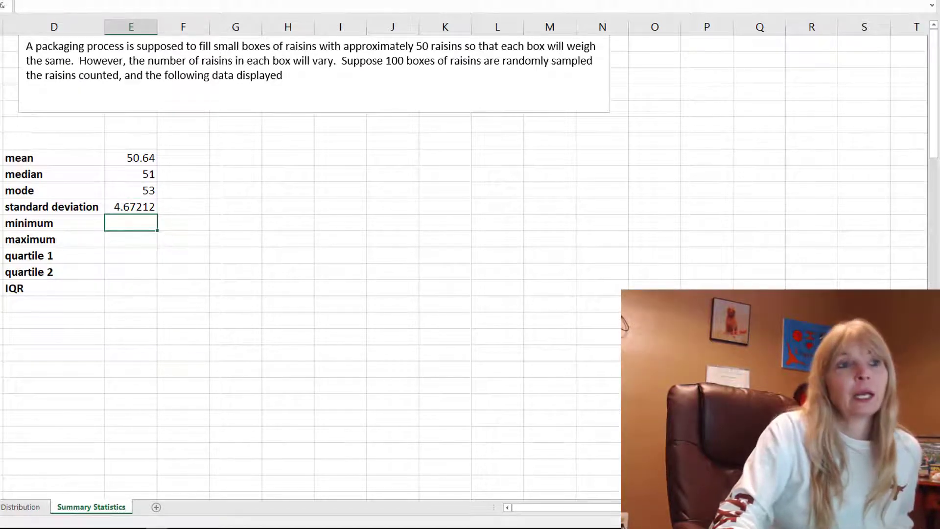
scroll(314, 264, "down", 10)
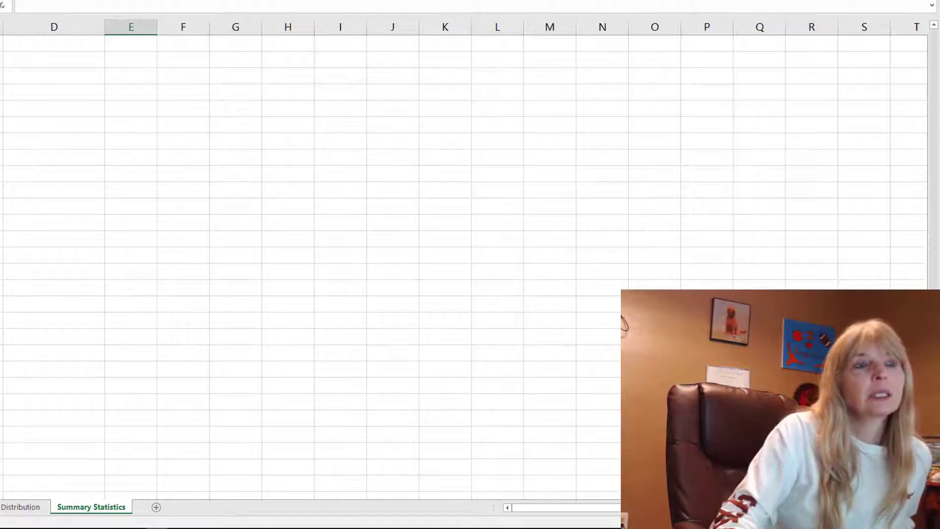
scroll(82, 381, "up", 10)
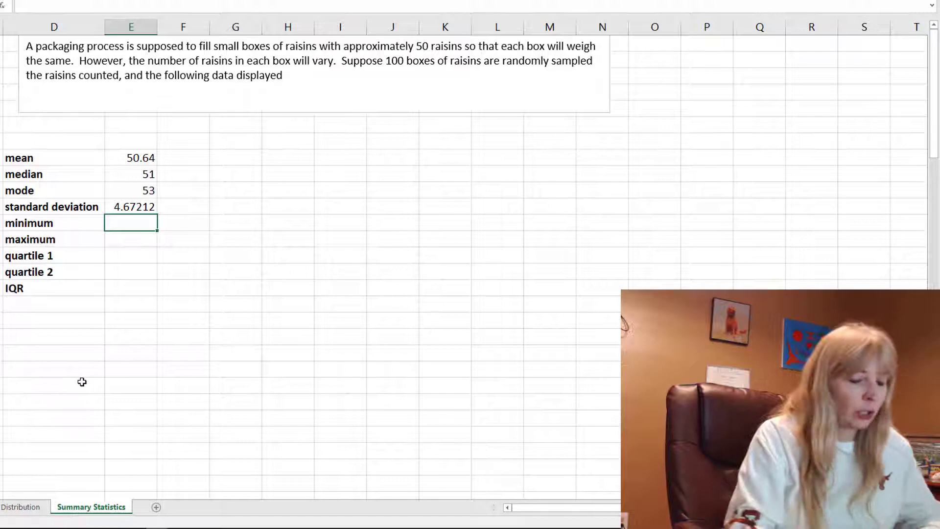
key("F2")
type("=M")
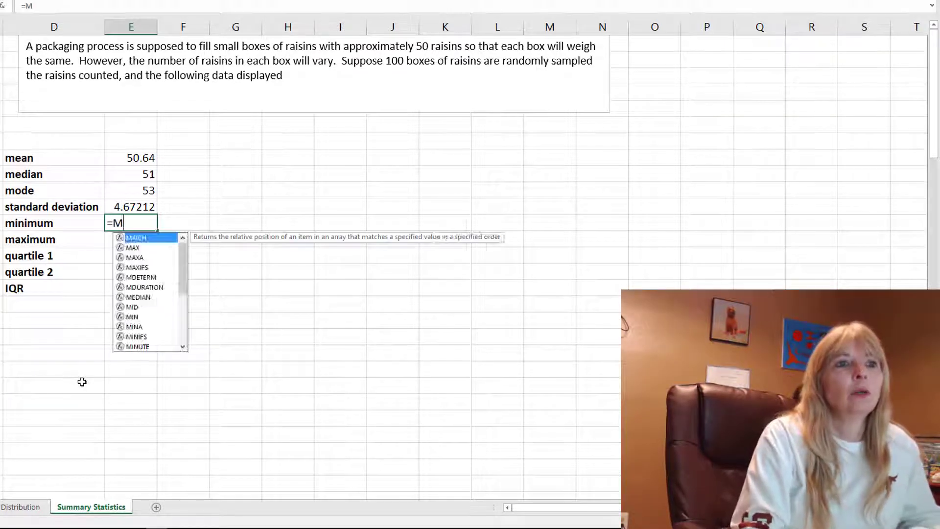
type("IN(")
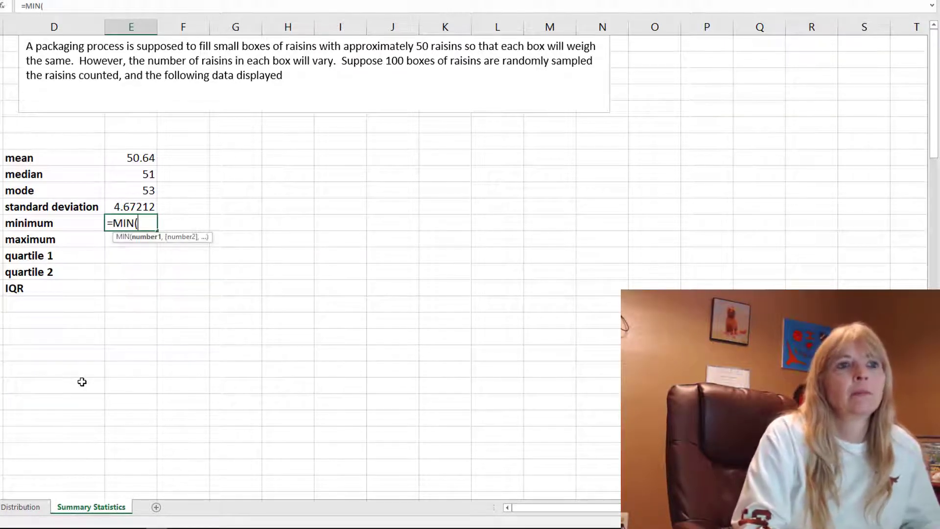
type("A1:100)")
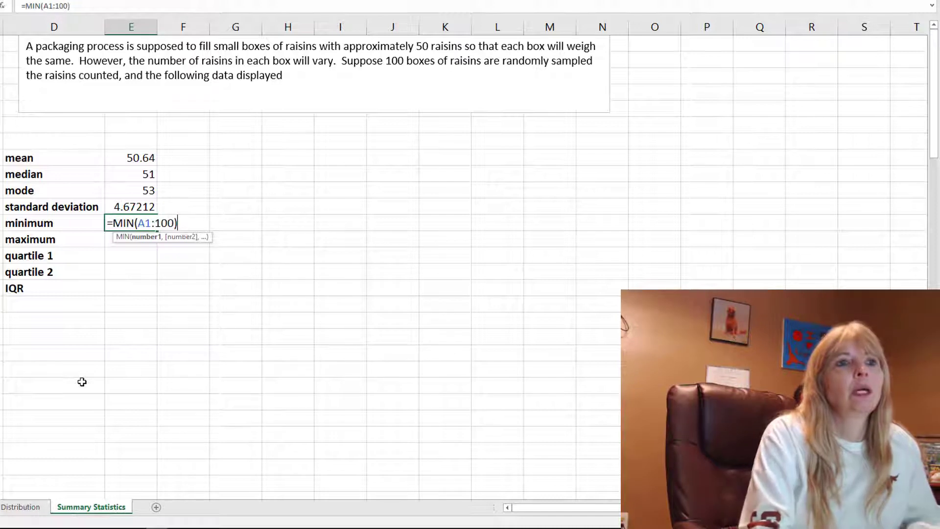
key("BackSpace")
key("BackSpace")
key("BackSpace")
key("BackSpace")
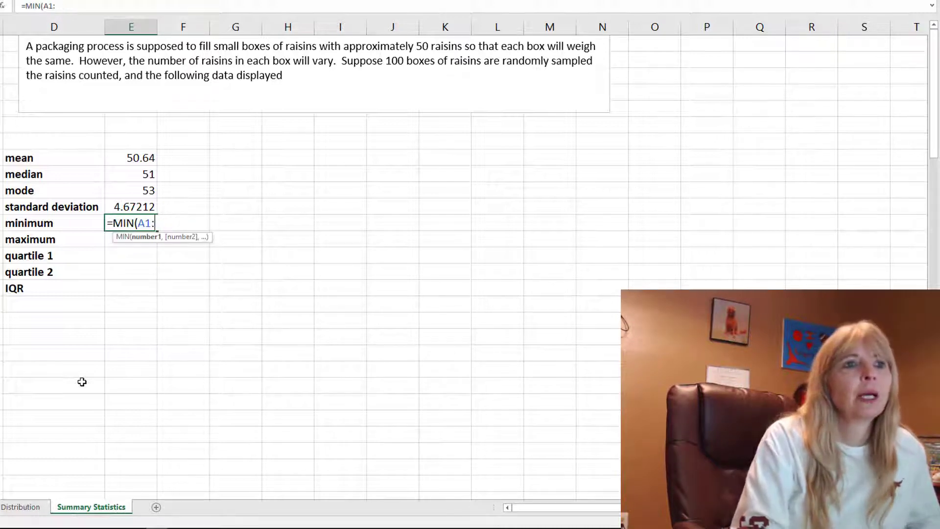
type("A100)")
key("Return")
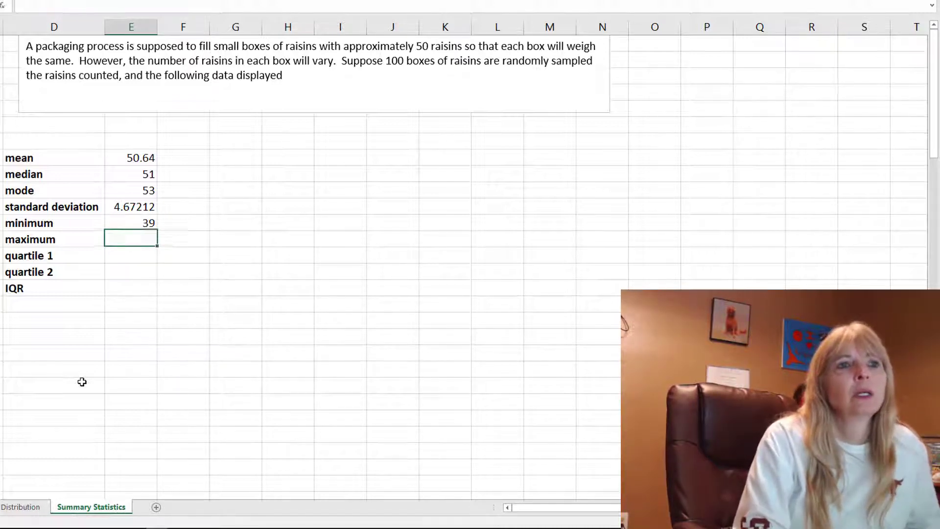
type("=")
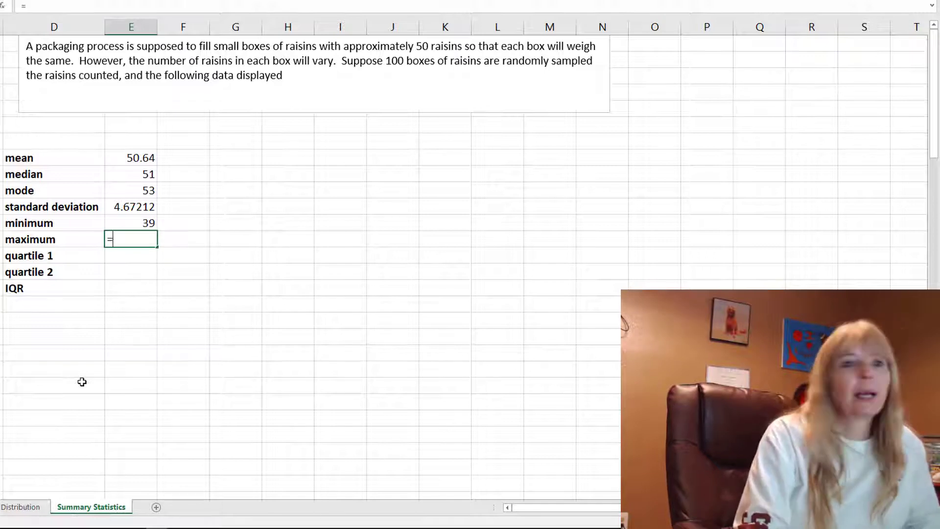
type("MAX(")
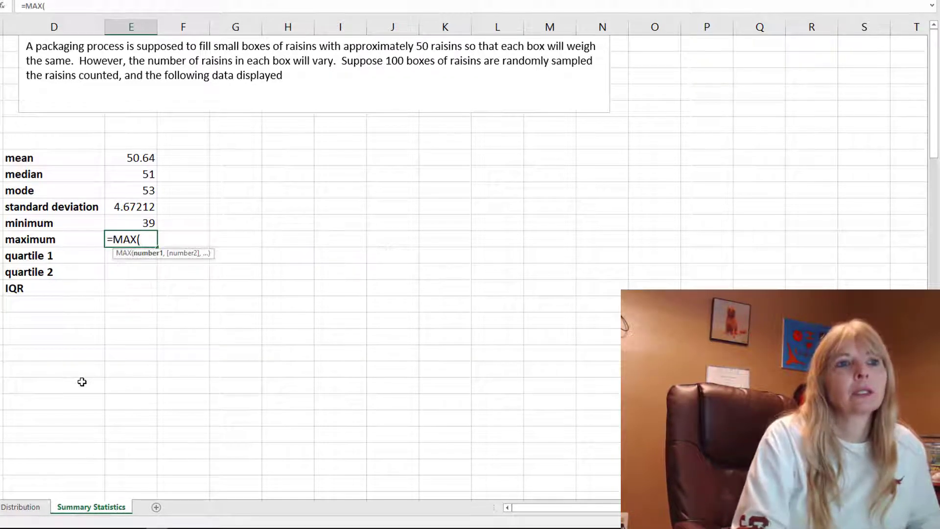
type("a1:a1")
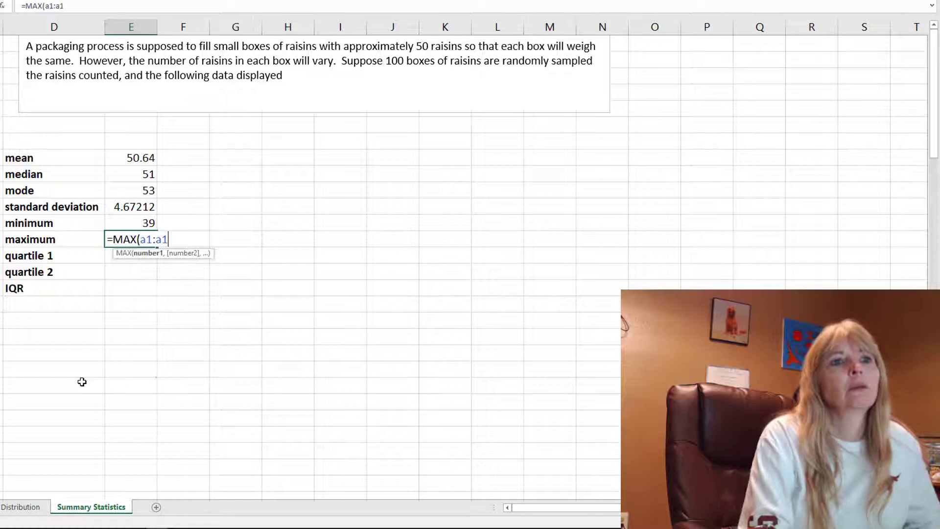
type("00)")
key("Return")
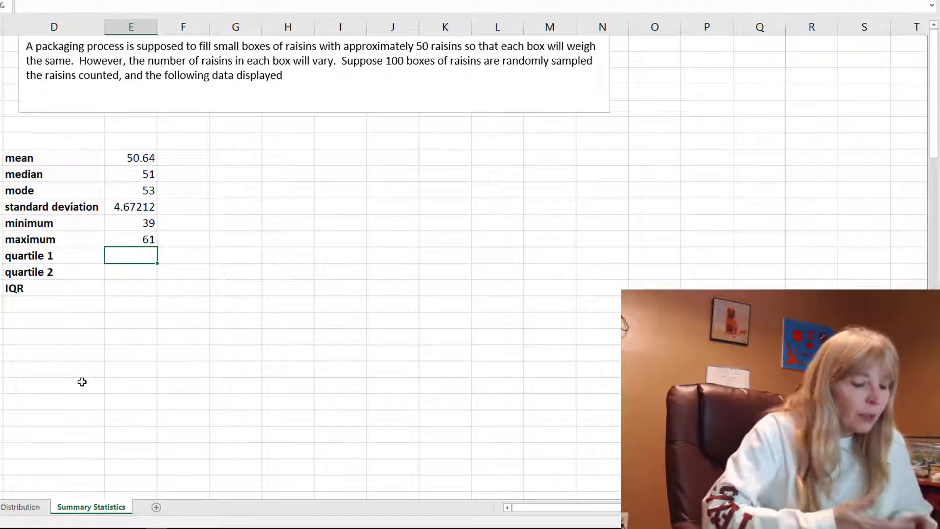
Enter =QUARTILE(A1:A100,1) beside the quartile 1 label, returning 47.
type("=Q")
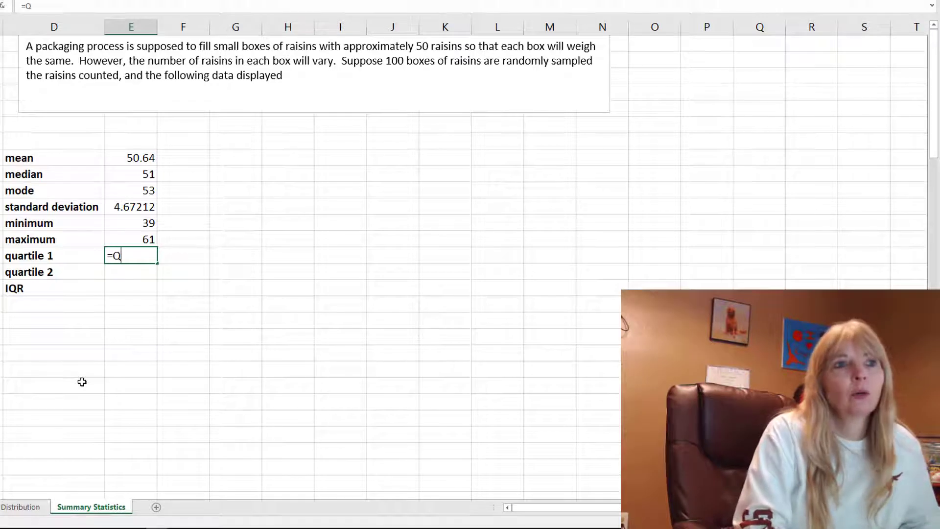
type("UARTILE")
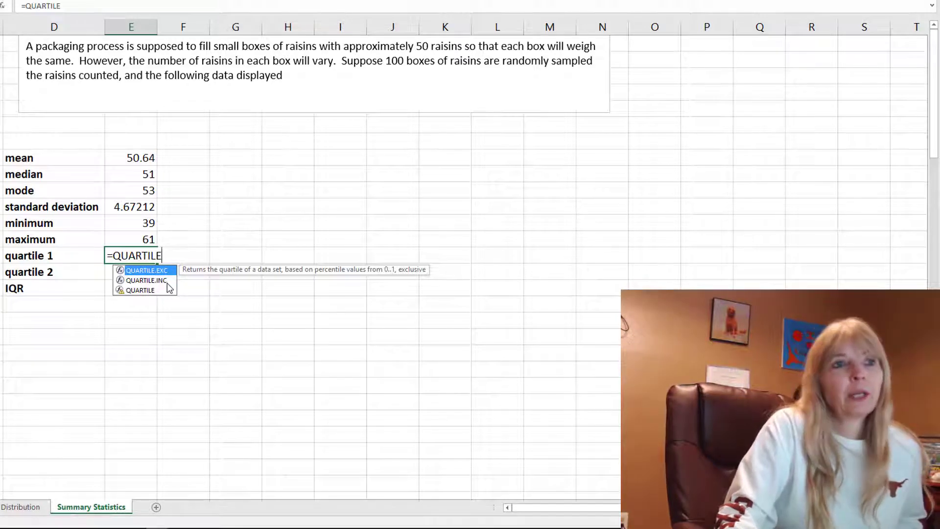
double_click(174, 292)
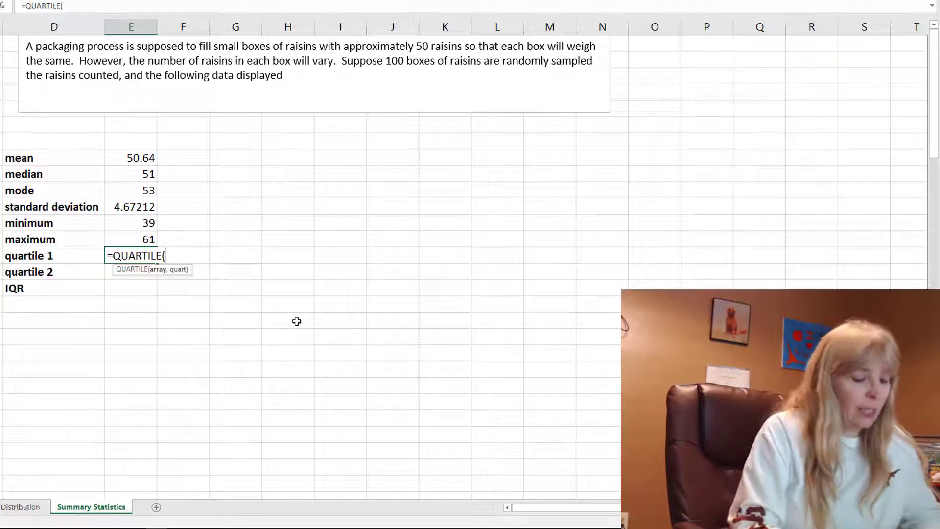
type("A1")
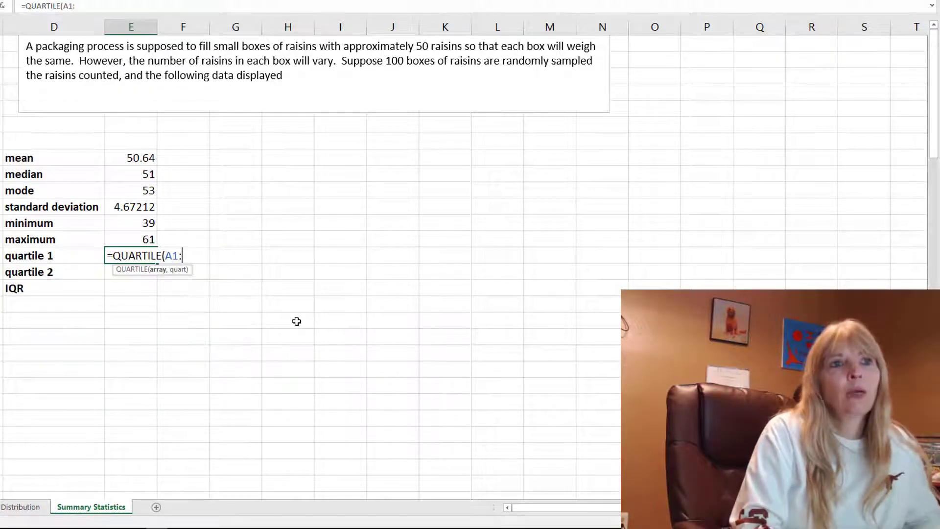
type(":A100,")
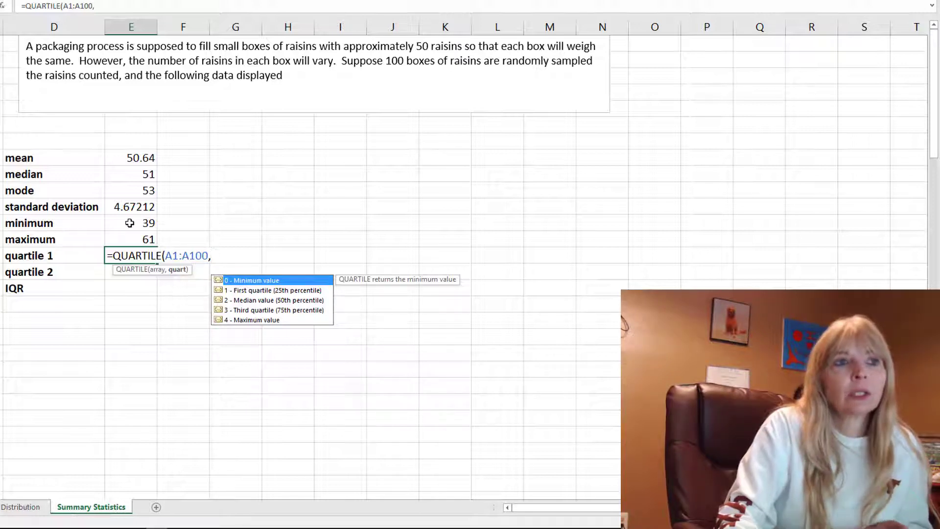
left_click(249, 291)
double_click(248, 292)
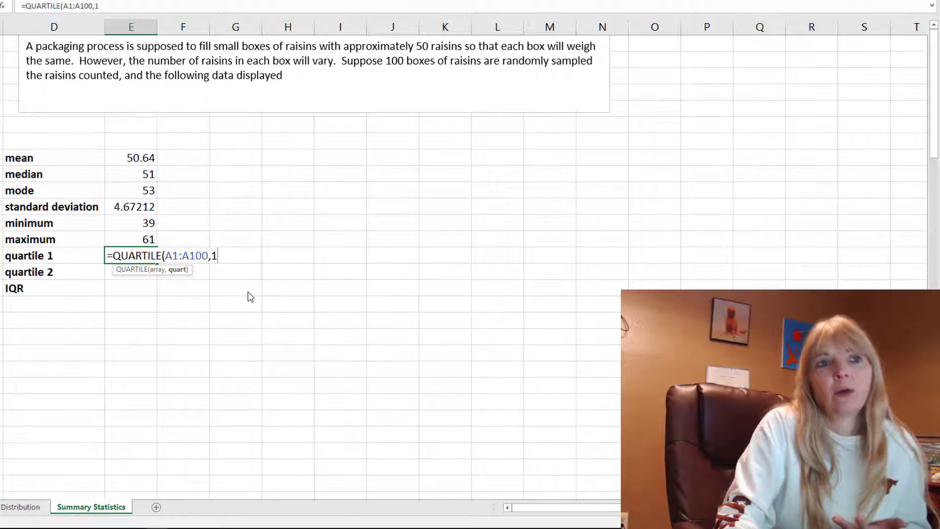
type(")")
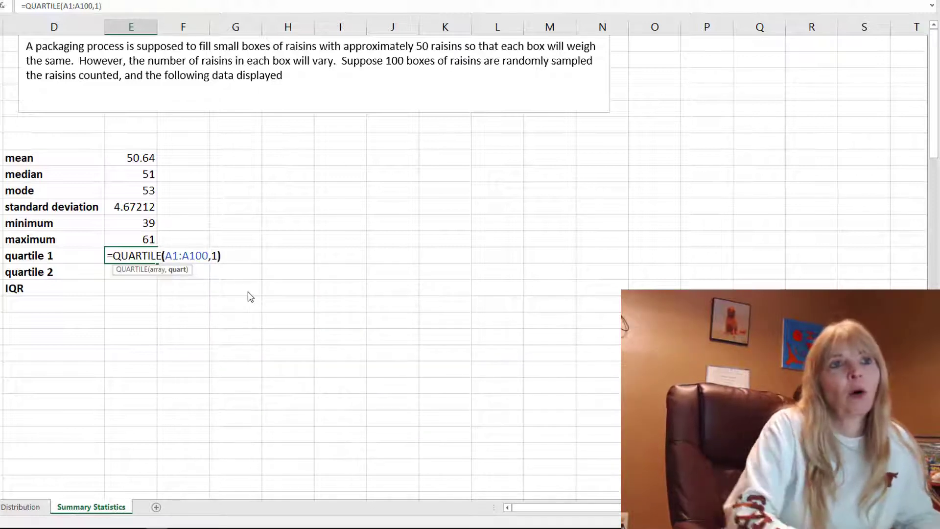
key("Return")
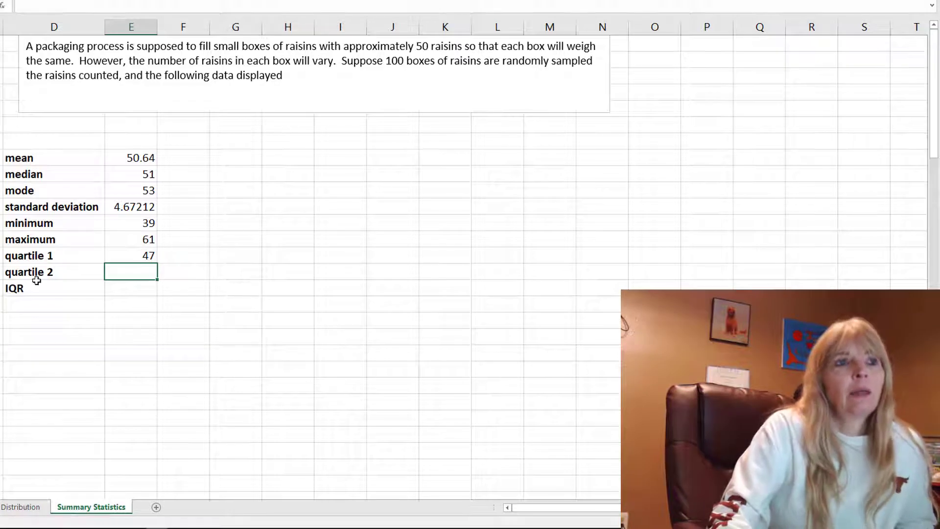
Rename the quartile 2 label to quartile 3.
double_click(59, 273)
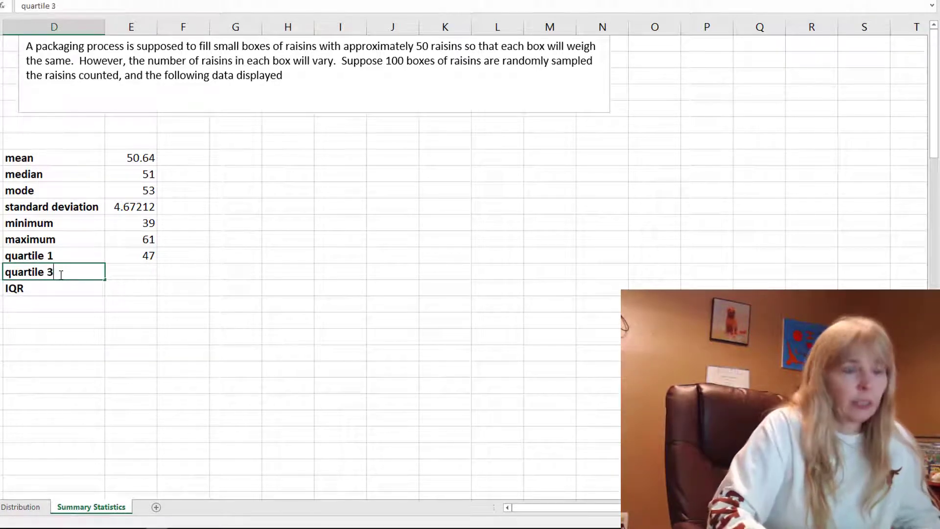
key("Return")
left_click(60, 274)
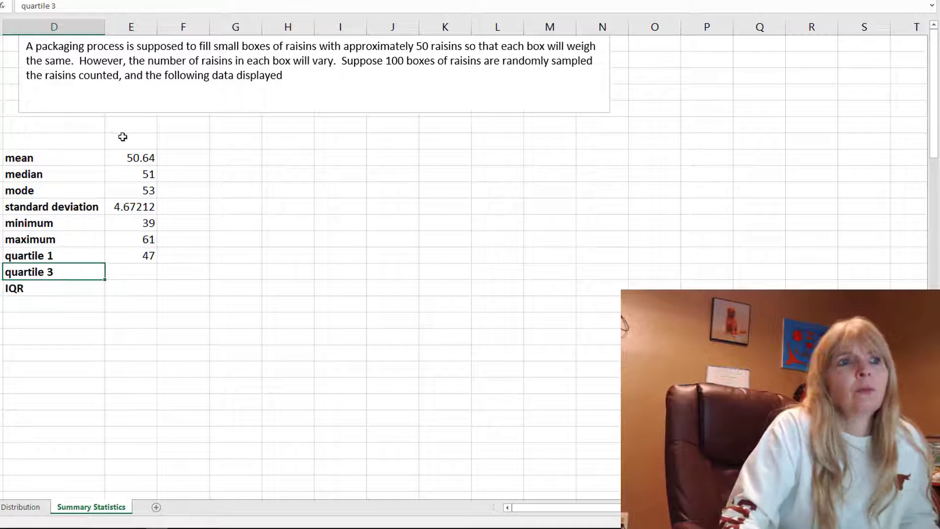
Enter =QUARTILE(a1:a100,3) beside it, giving 53.25, and compare with the quartile 1 formula.
left_click(142, 271)
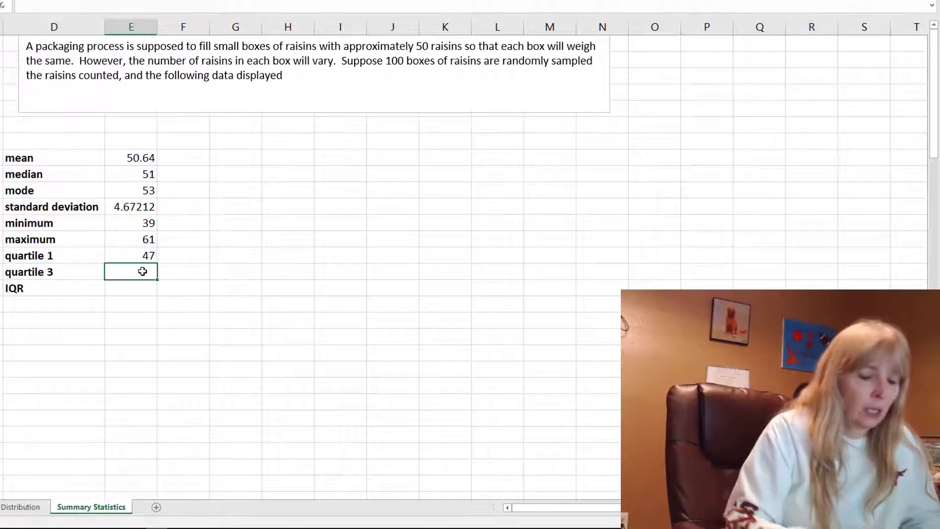
type("=QUARTILE(")
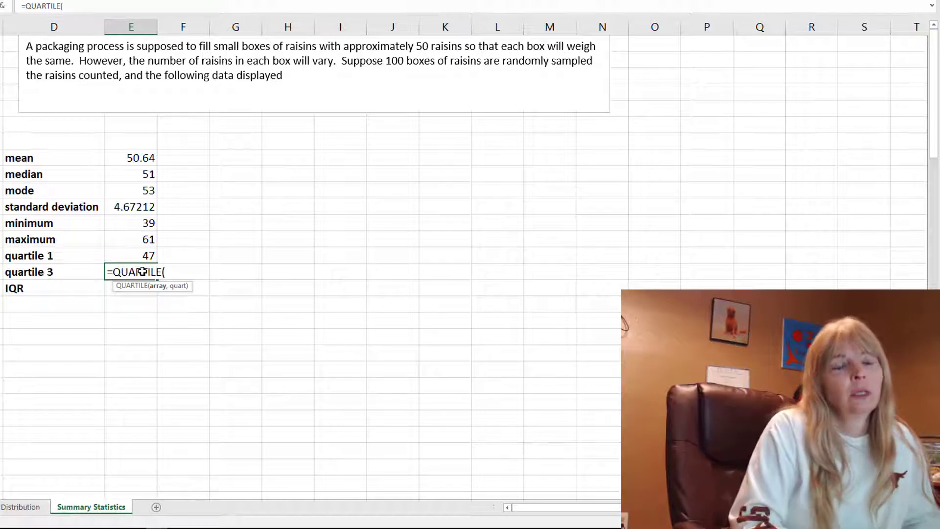
type("a1:a100")
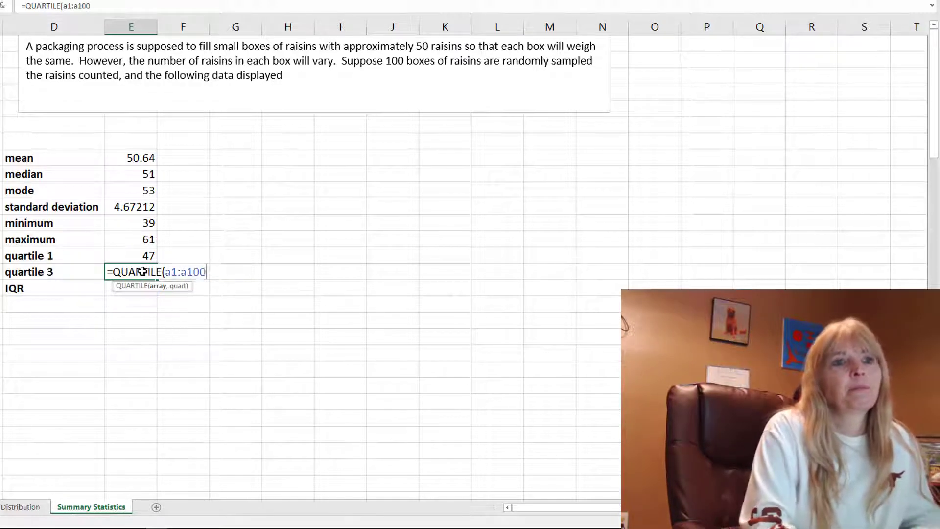
type(",3)")
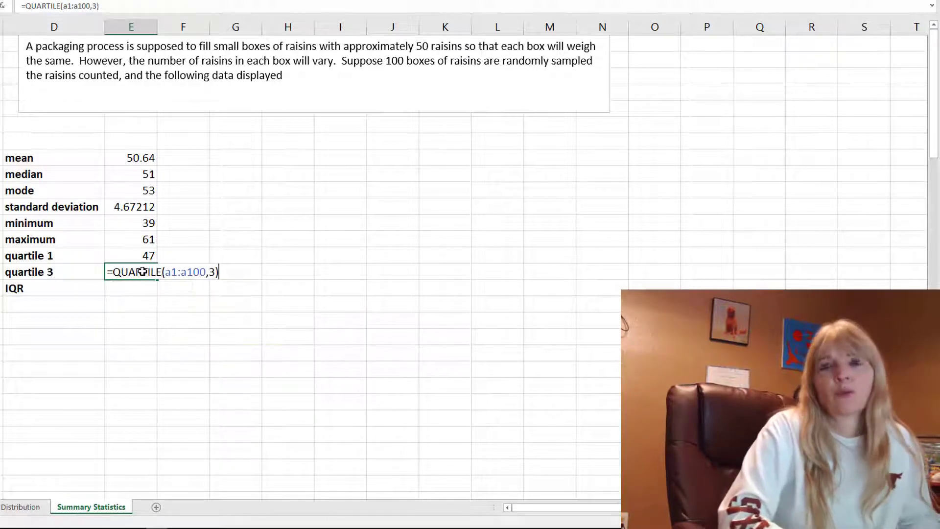
key("Return")
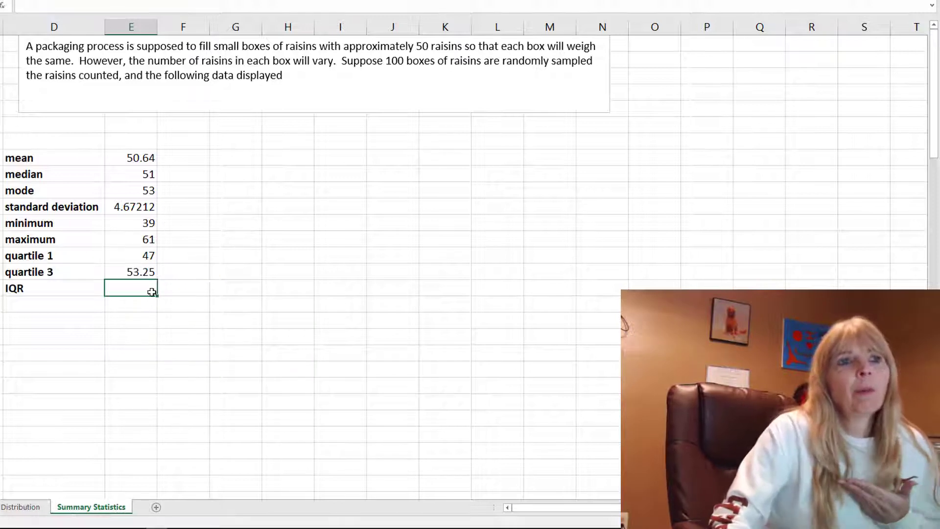
left_click(152, 271)
left_click(152, 254)
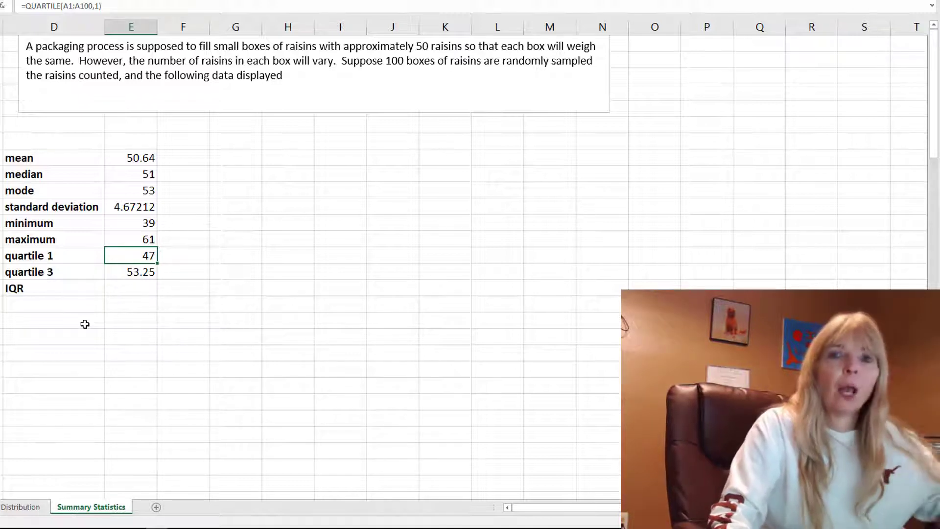
left_click(146, 277)
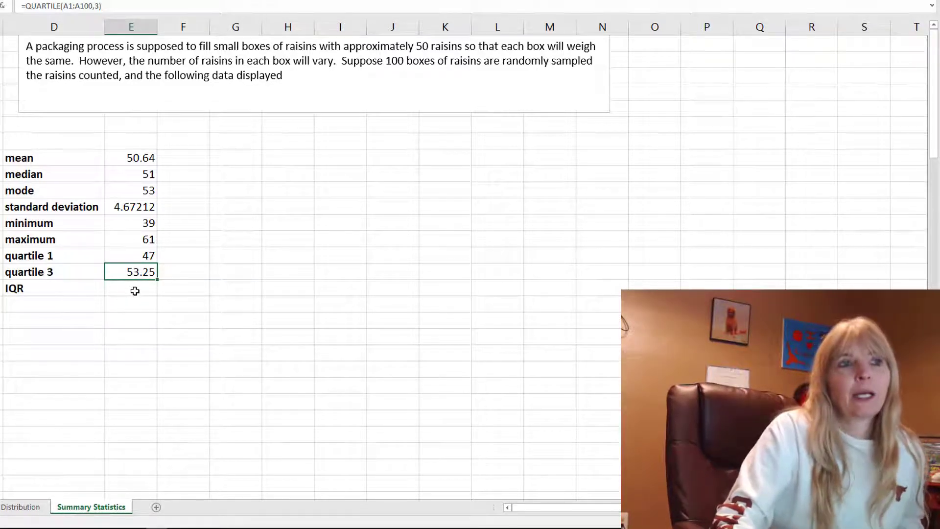
Compute the IQR as =E15-E14, giving 6.25.
left_click(134, 290)
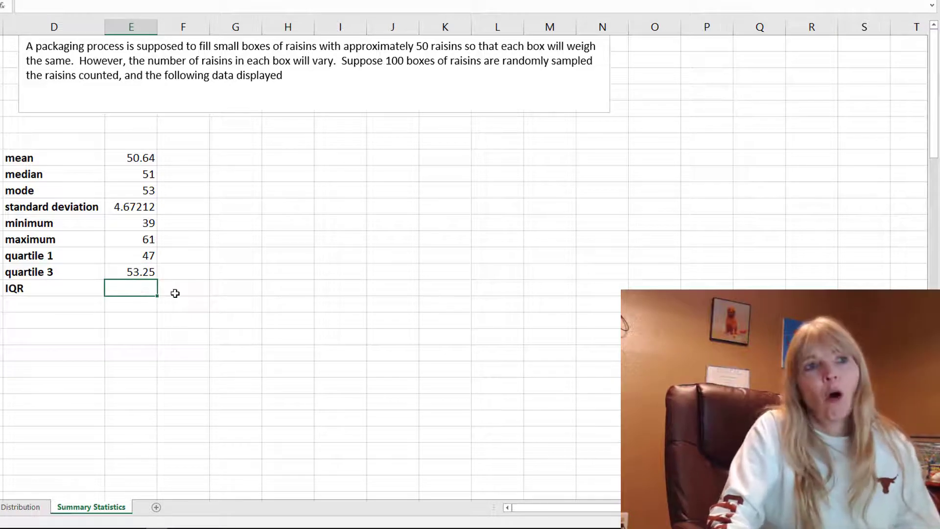
type("=")
left_click(124, 270)
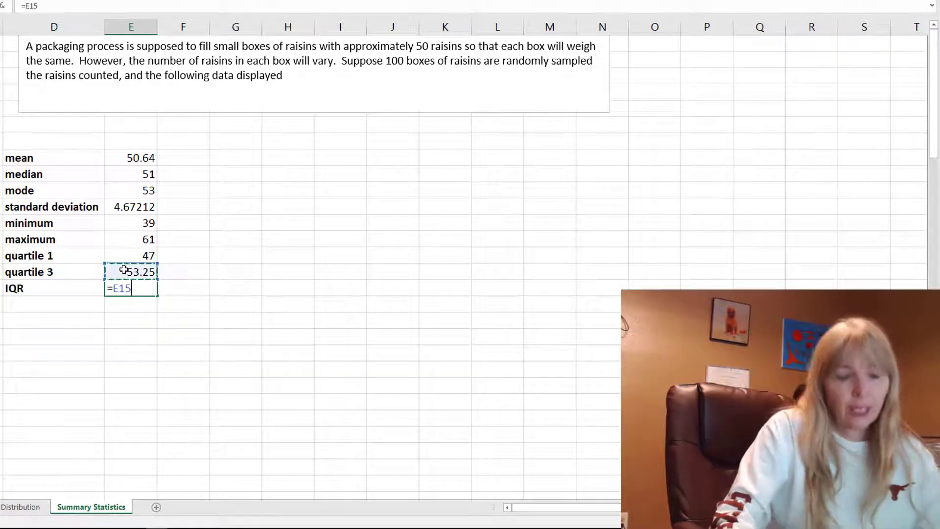
type("-")
left_click(130, 256)
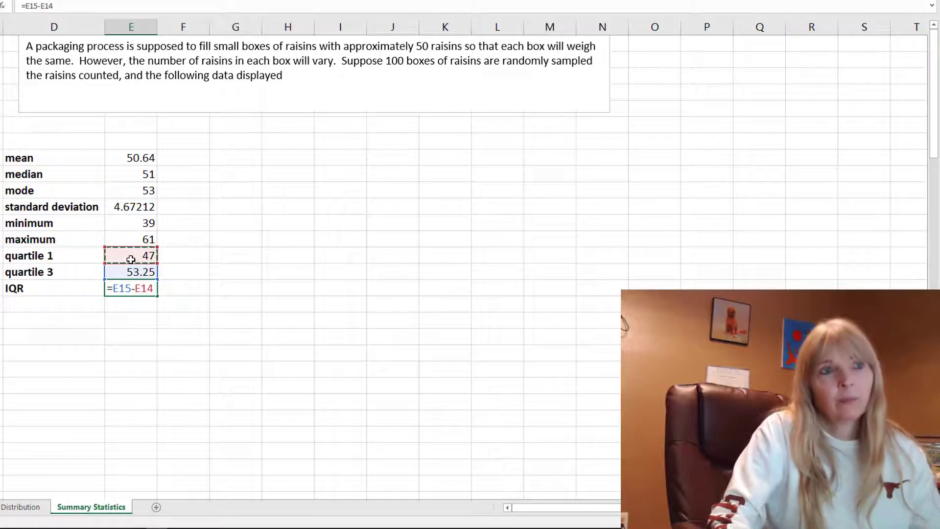
key("Return")
Inspect the quartile 3 formula without changing it.
left_click(132, 271)
double_click(135, 273)
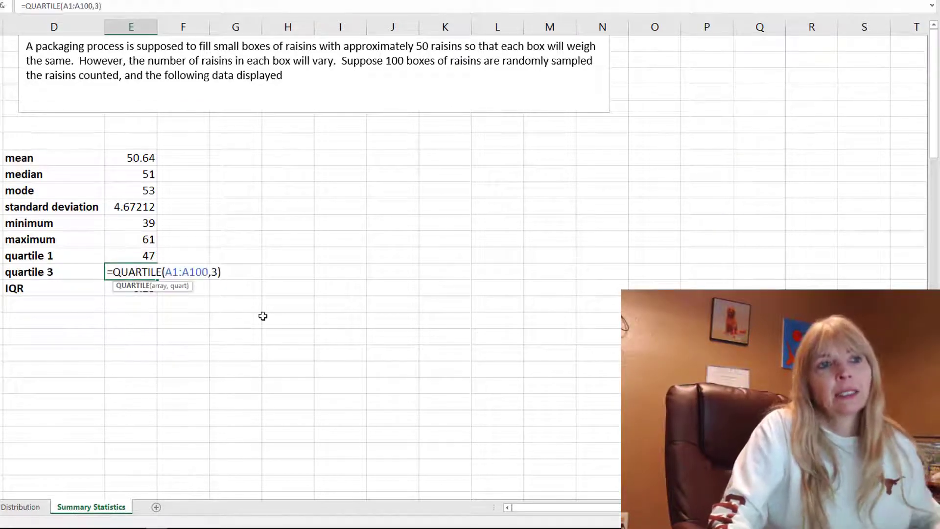
key("Escape")
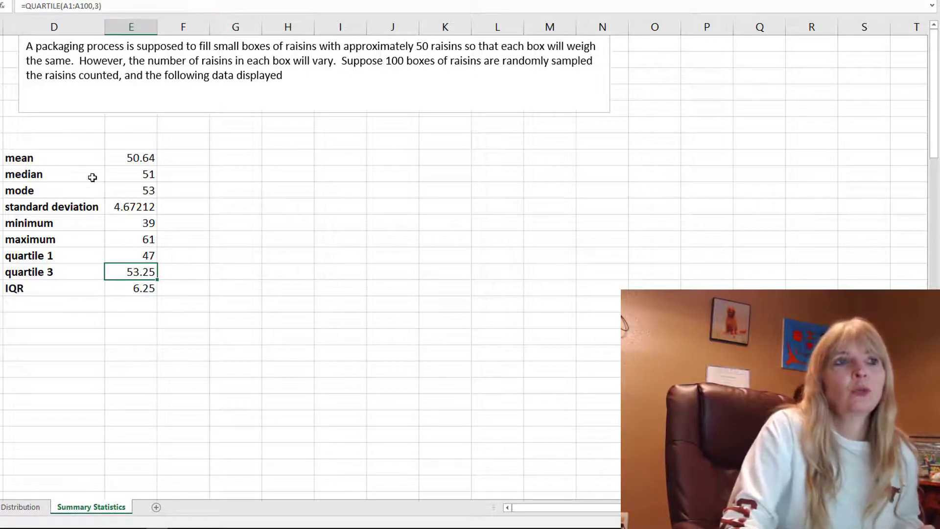
left_click(192, 175)
Enter =quartile(a1:a100,2) beside the median, showing 51 to match the median result.
type("=")
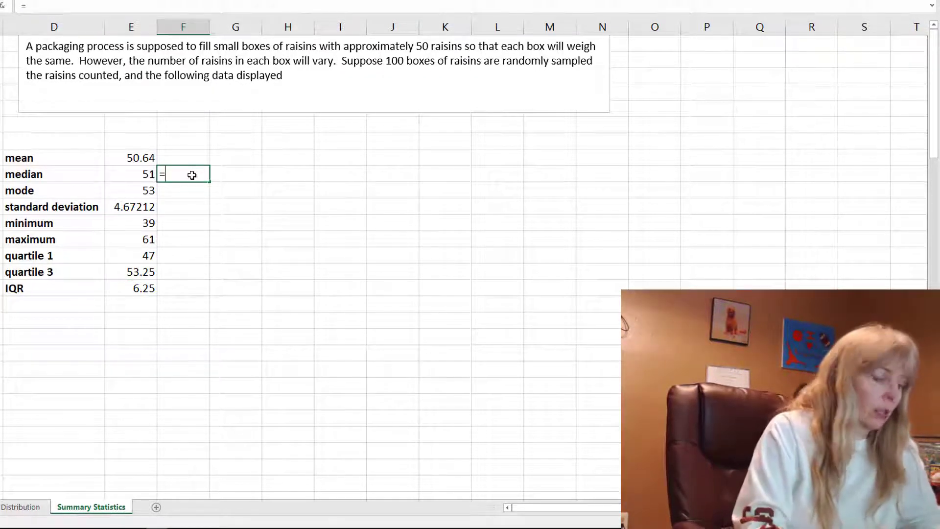
type("quartile")
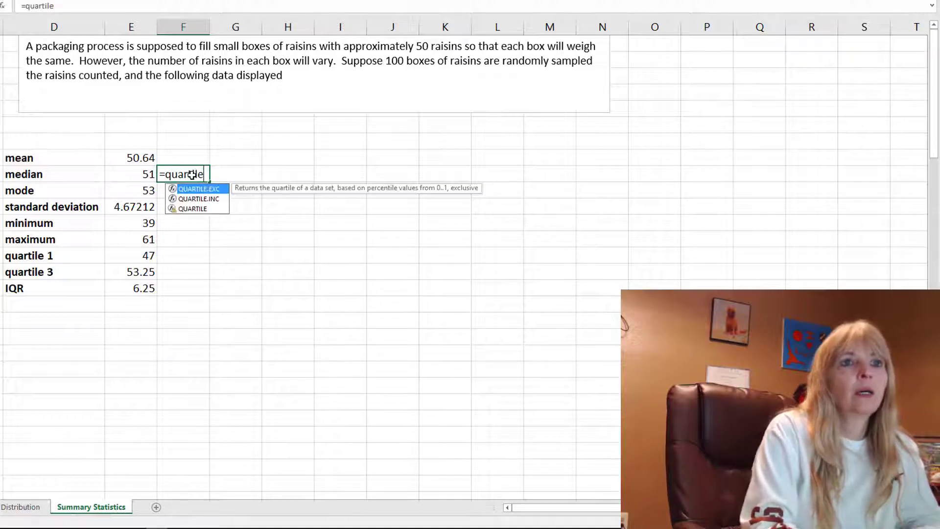
type("(a1:a10")
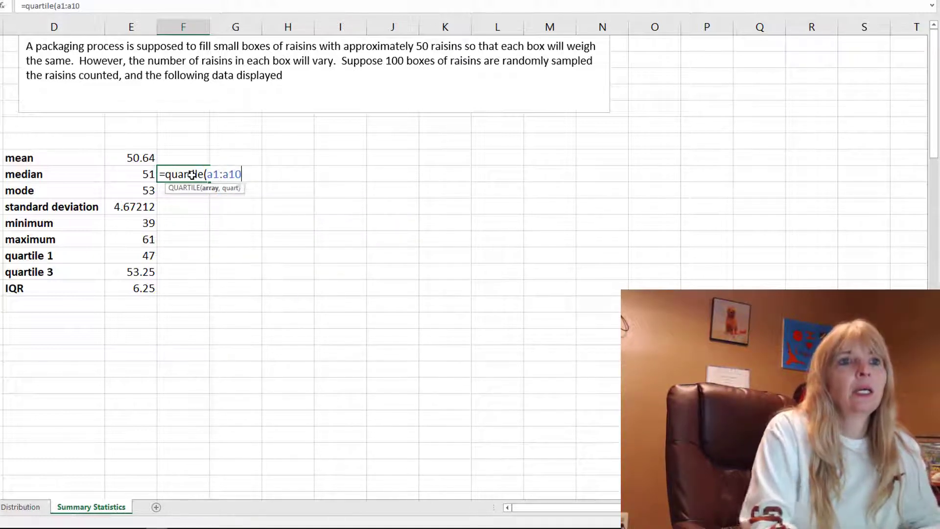
type("0,2)")
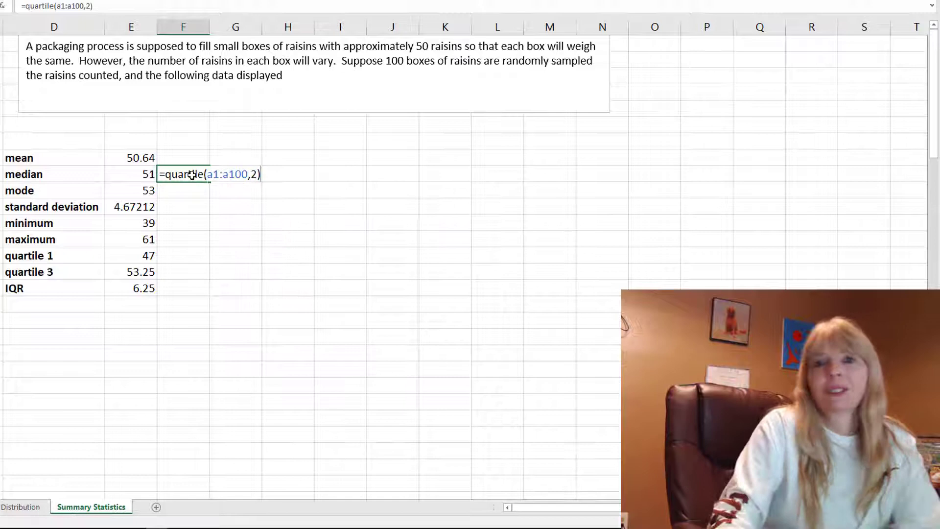
key("Return")
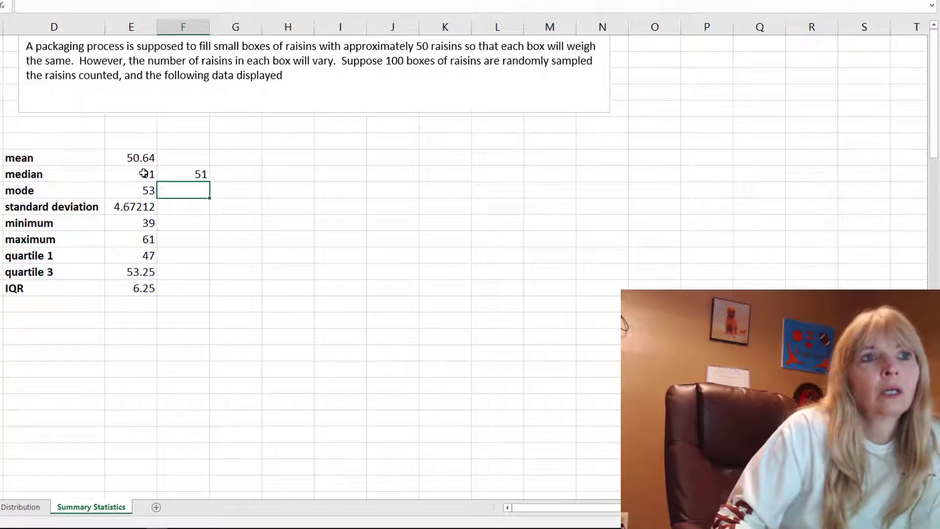
left_click_drag(144, 173, 185, 175)
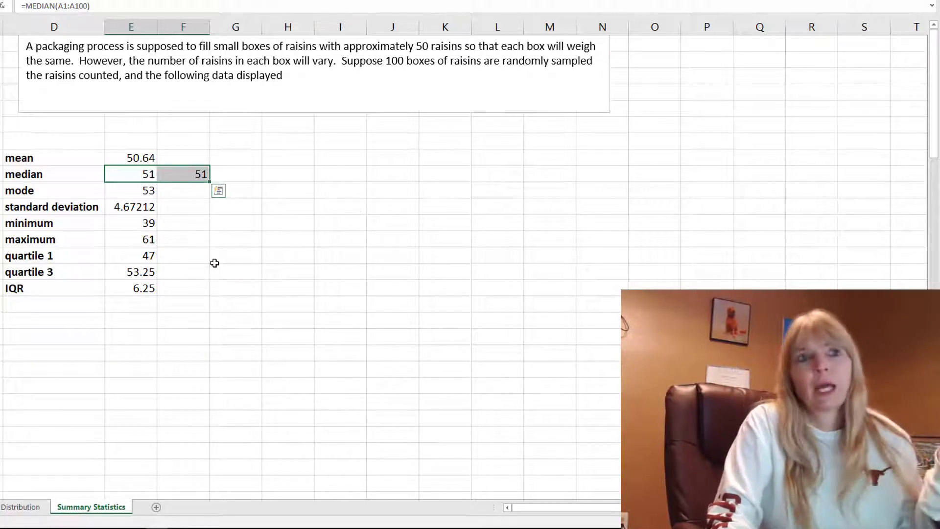
left_click(179, 175)
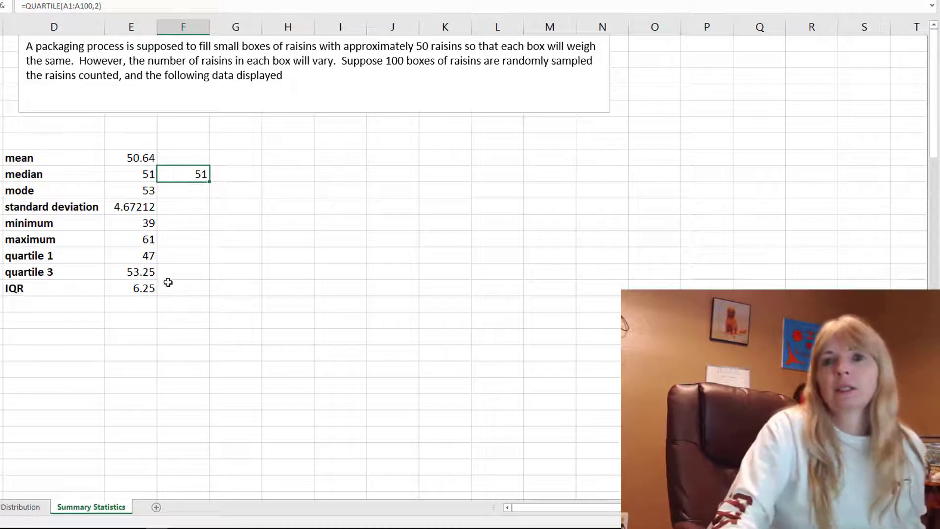
left_click(49, 223)
Fill the minimum, quartile 1, median, quartile 3 and maximum rows yellow, repeating the fill with F4.
left_click_drag(108, 224, 111, 224)
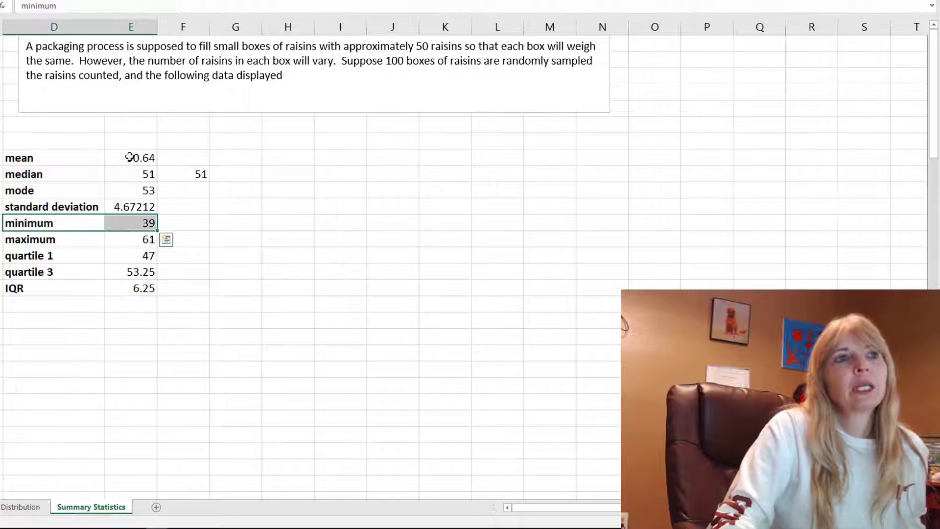
left_click(34, 3)
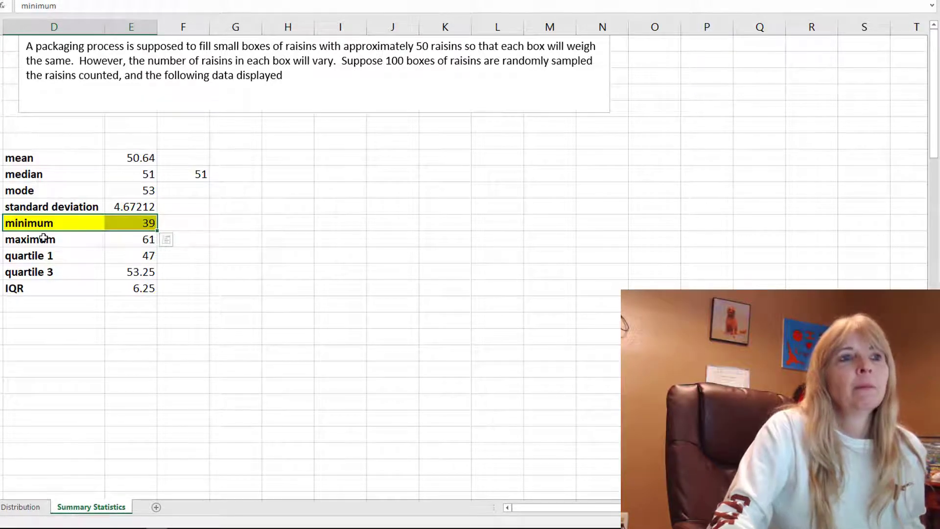
left_click_drag(33, 253, 122, 256)
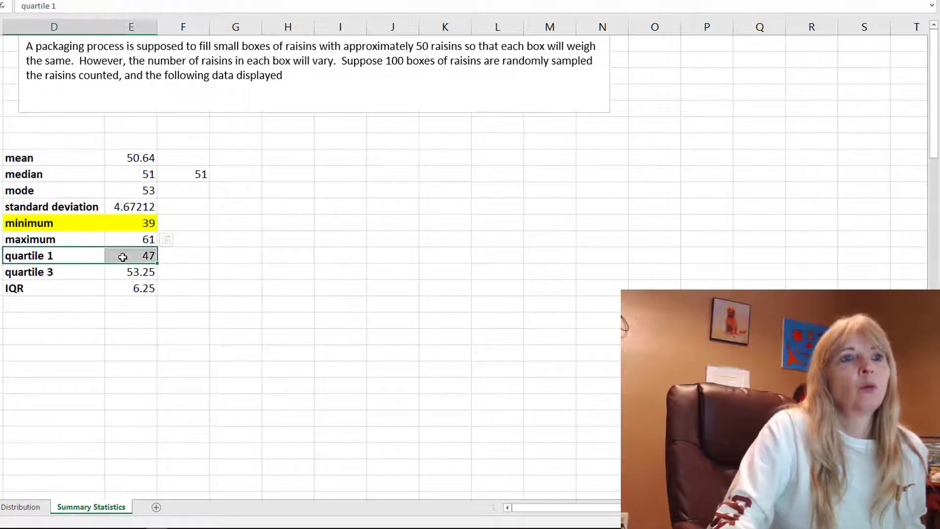
key("F4")
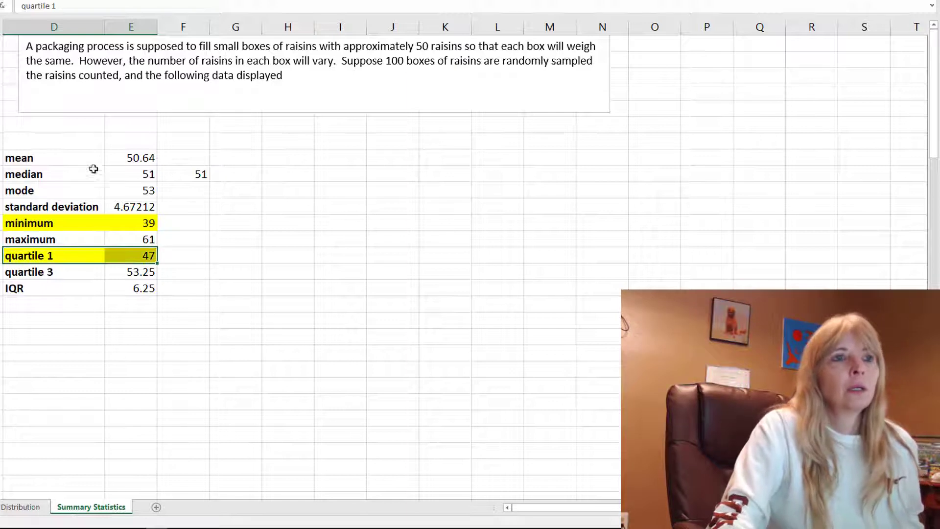
left_click_drag(28, 172, 122, 174)
key("F4")
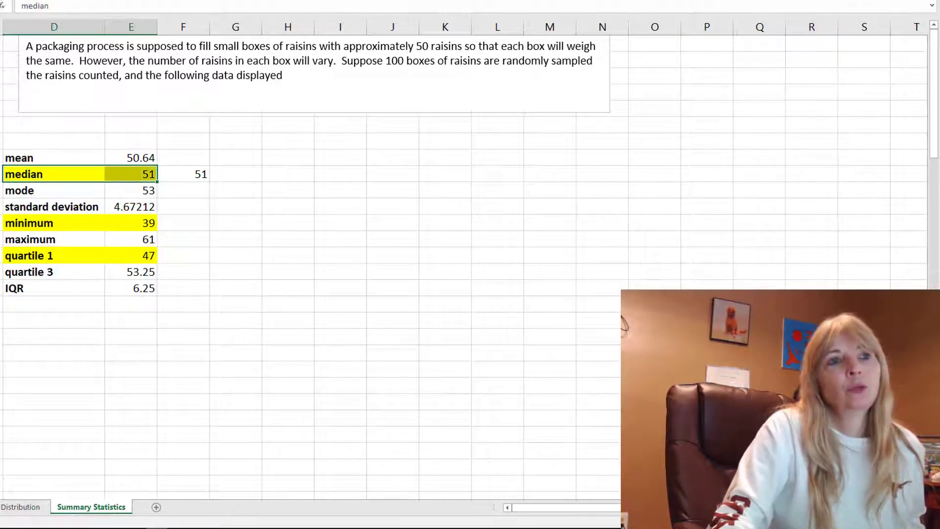
left_click_drag(27, 275, 134, 275)
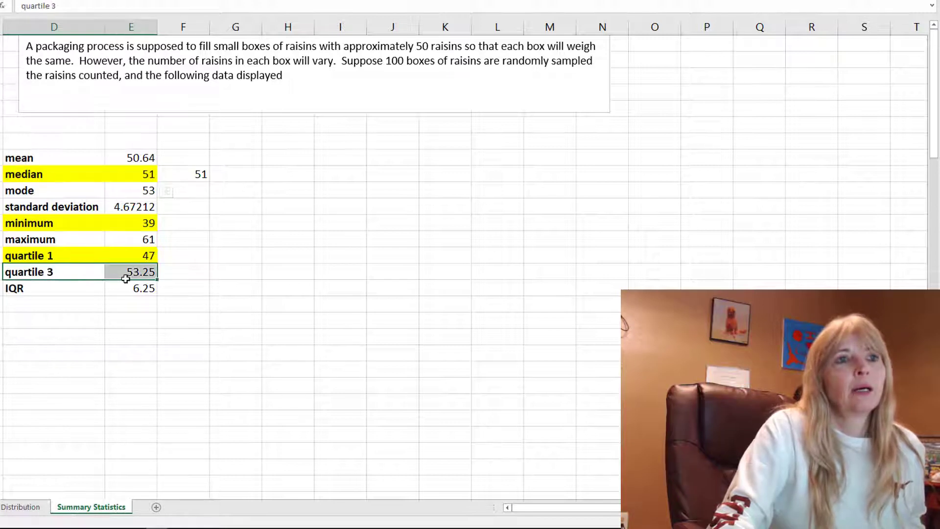
key("F4")
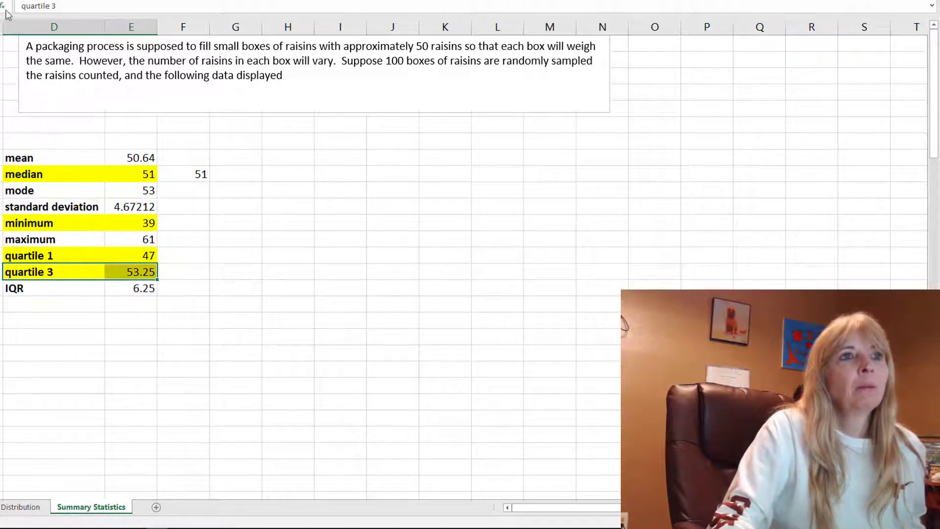
left_click_drag(23, 240, 120, 239)
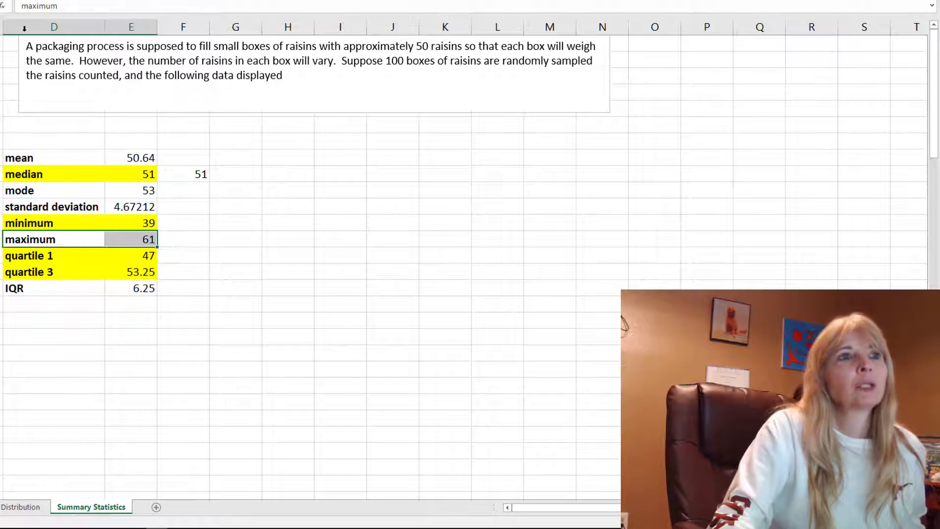
key("F4")
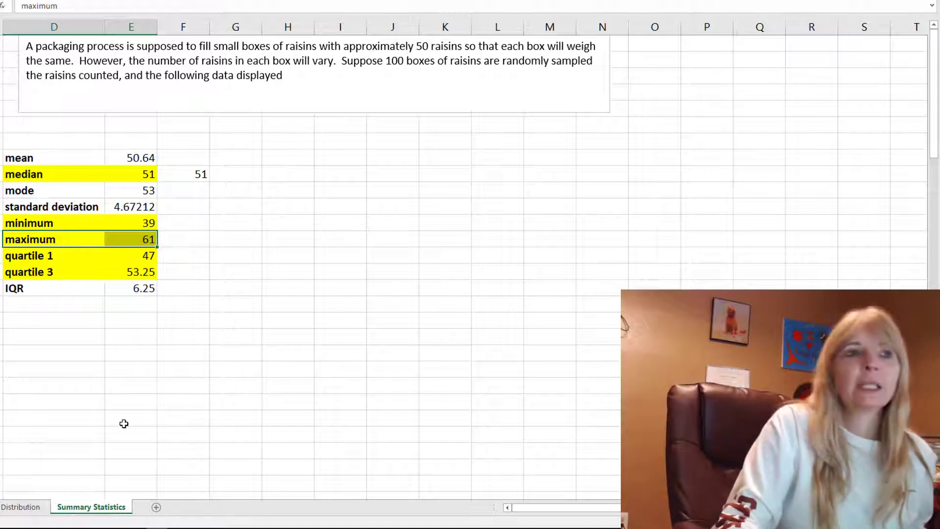
left_click(103, 351)
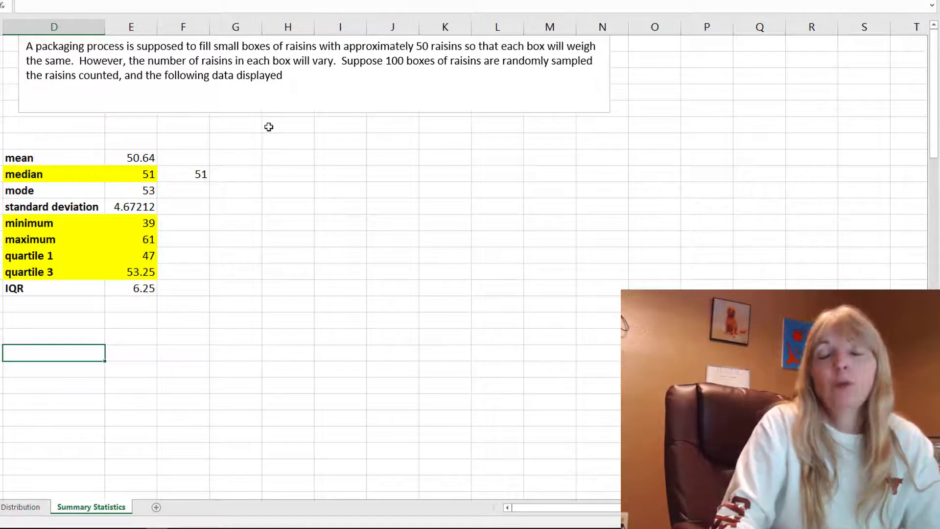
Enable the Analysis ToolPak through File > Options > Manage Excel Add-ins.
left_click(73, 333)
left_click(69, 317)
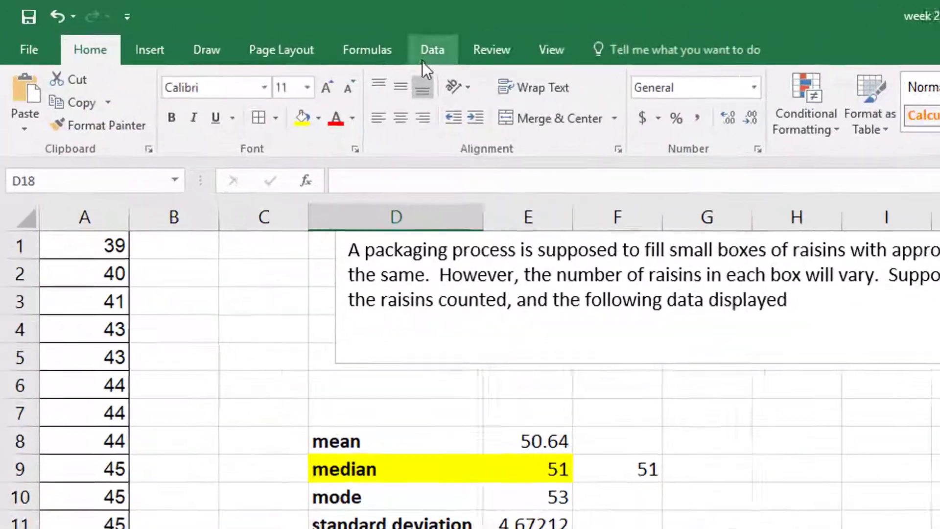
left_click(212, 24)
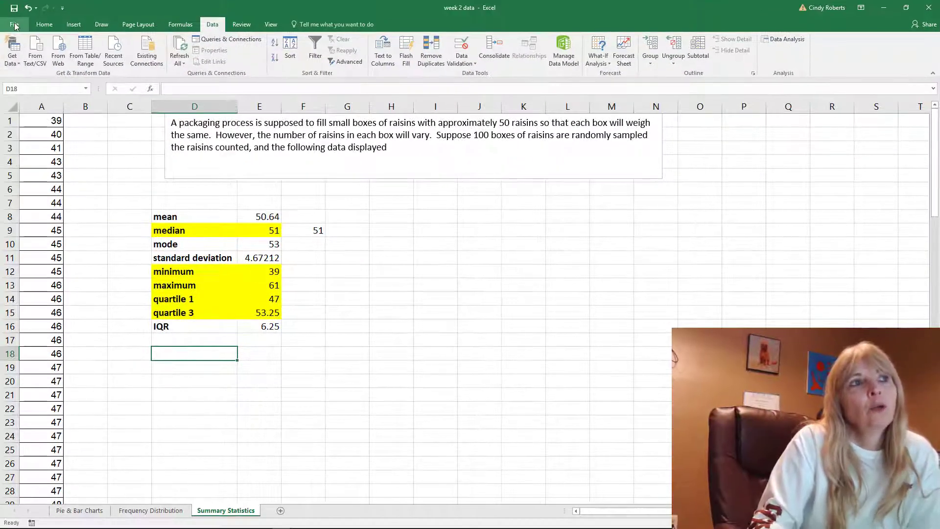
left_click(14, 25)
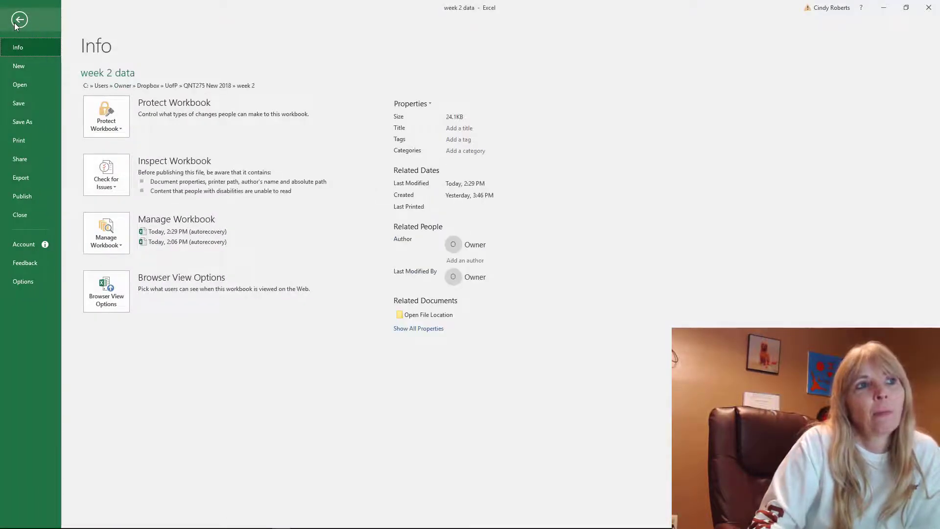
key("Escape")
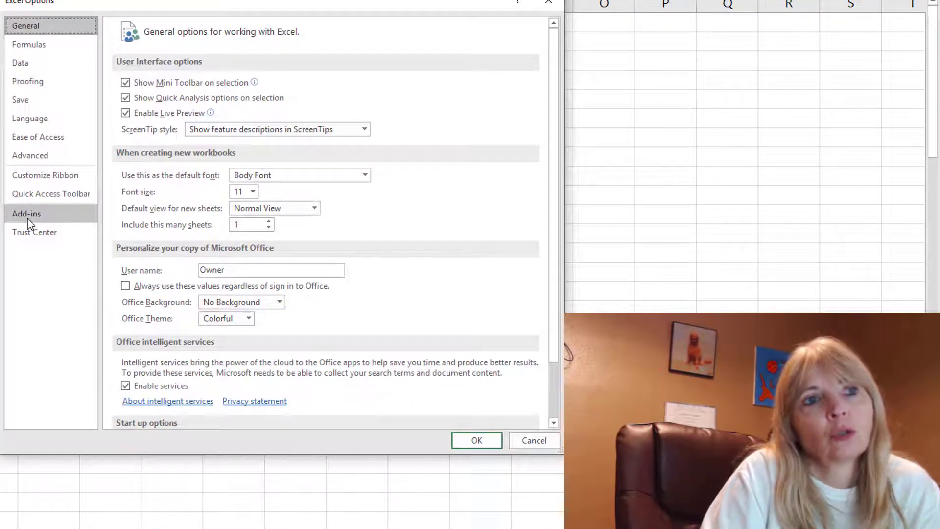
left_click(28, 218)
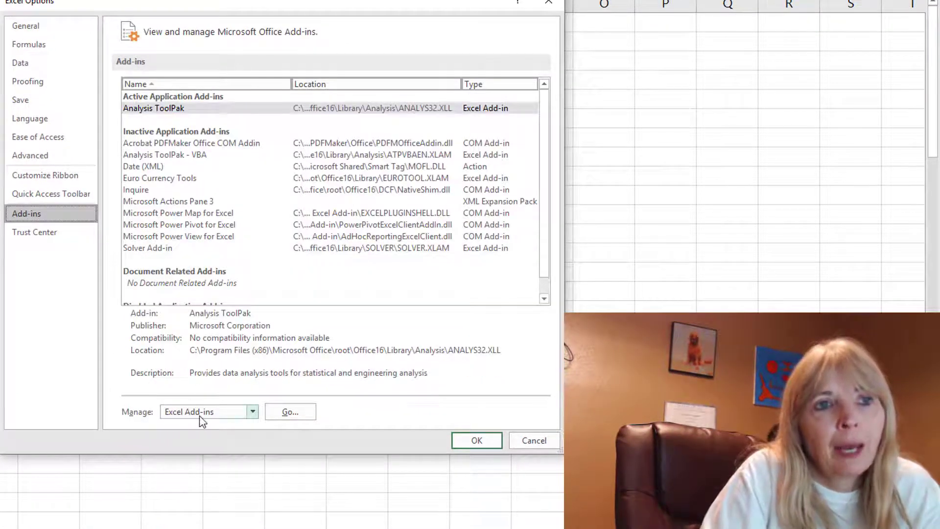
left_click(289, 413)
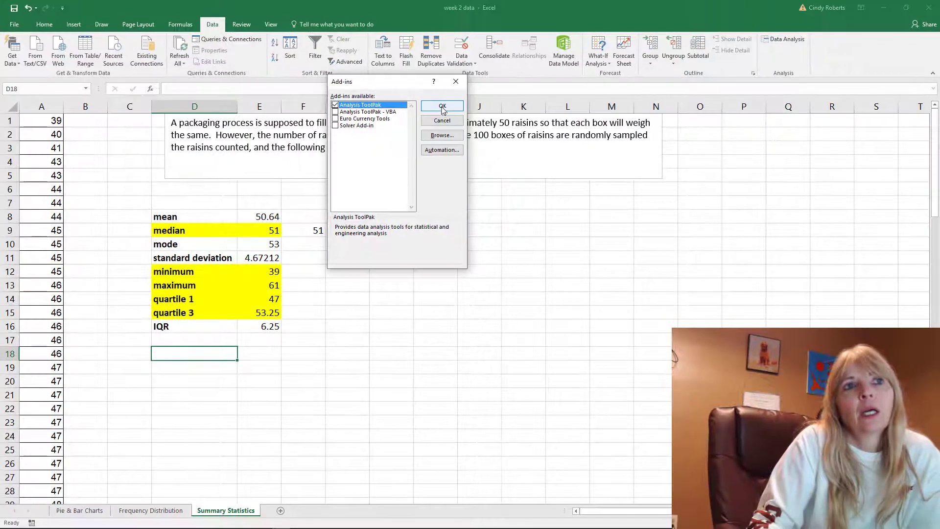
left_click(442, 106)
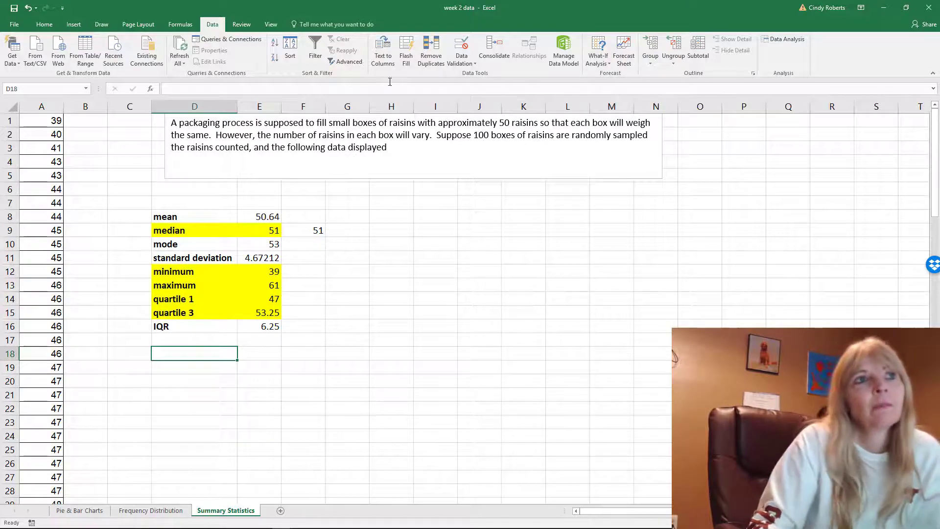
Start Descriptive Statistics and set its input range to the raisin counts $A$1:$A$100.
left_click(787, 35)
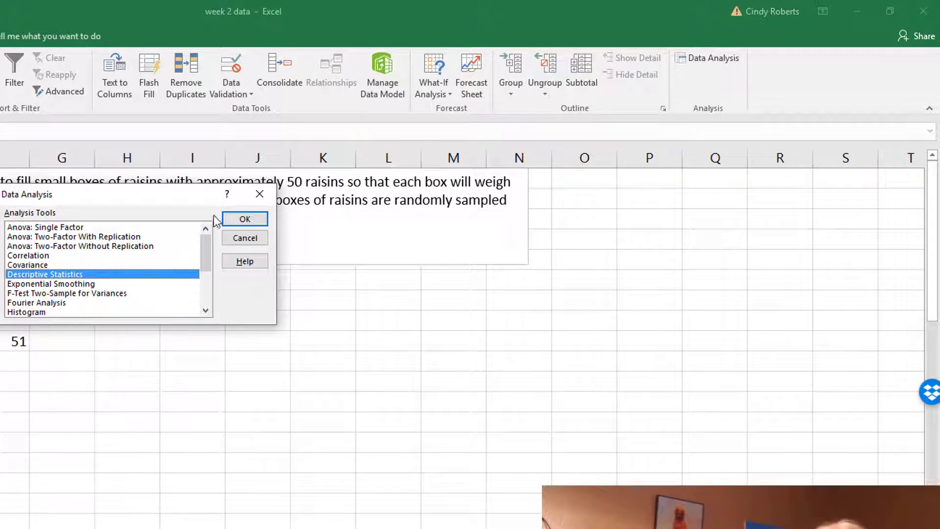
left_click(243, 218)
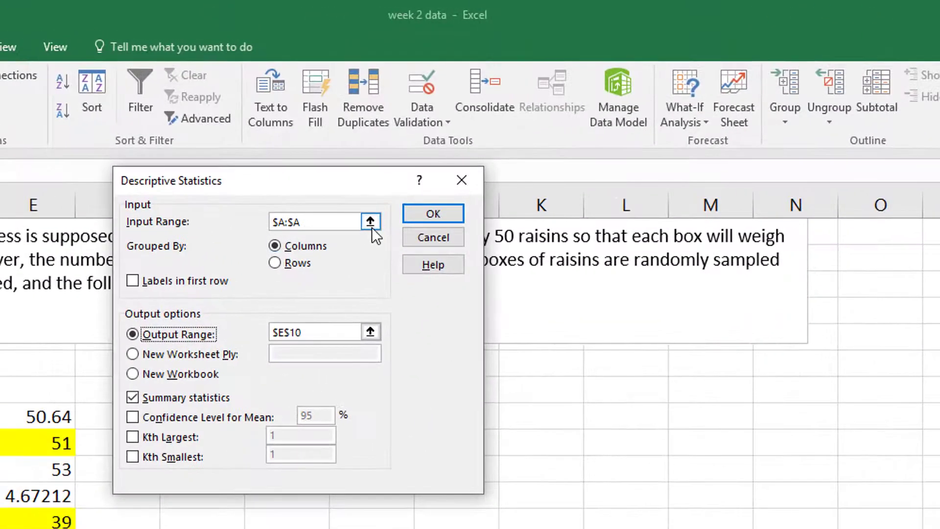
left_click(372, 227)
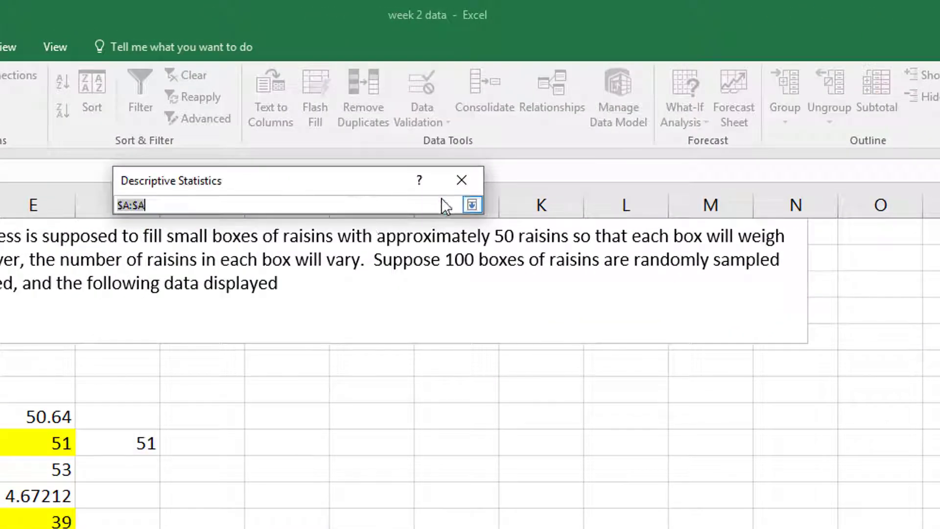
left_click(472, 200)
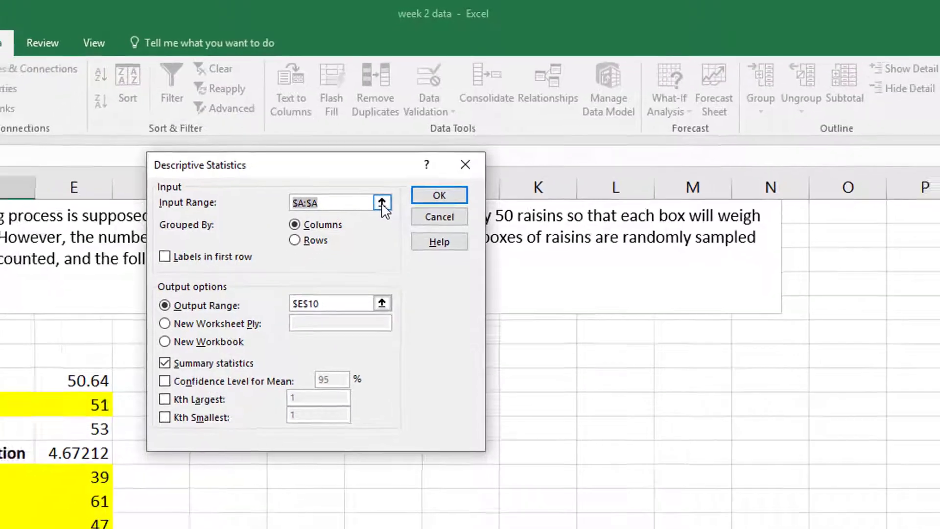
left_click(370, 222)
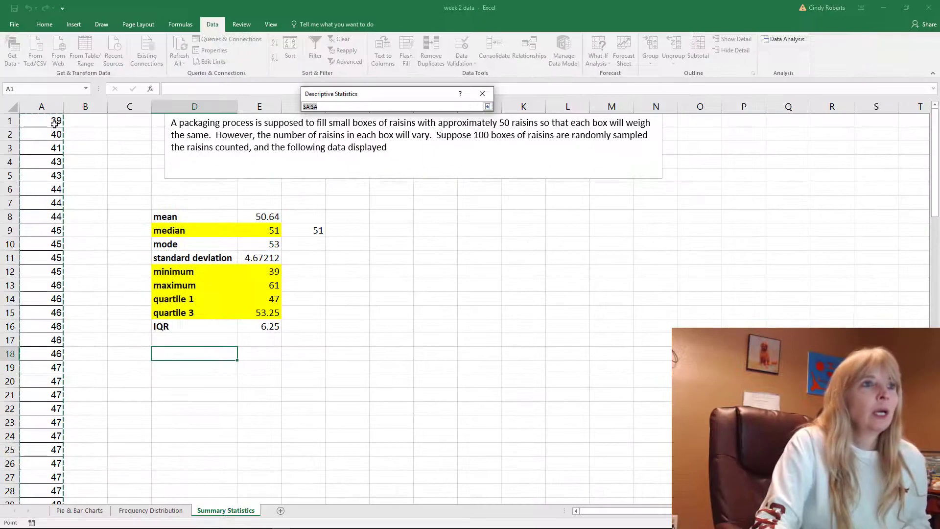
left_click_drag(55, 125, 55, 202)
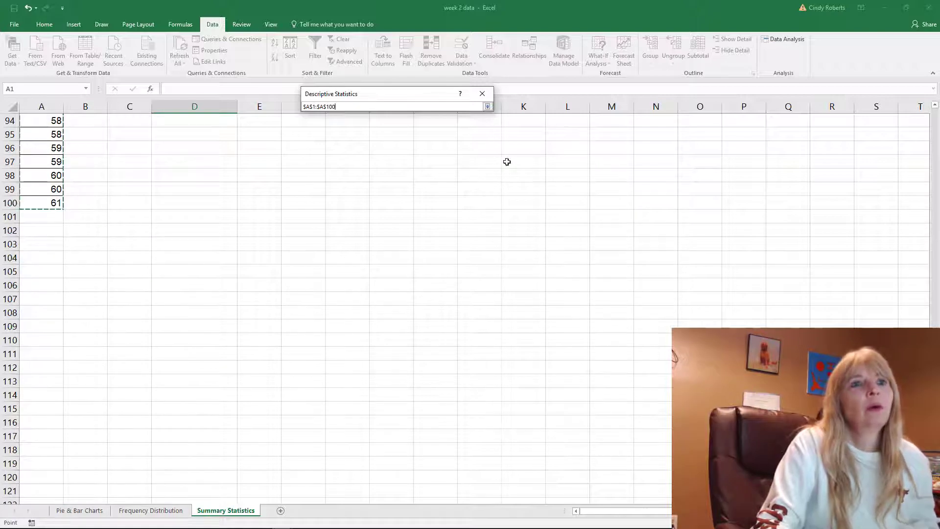
left_click(488, 107)
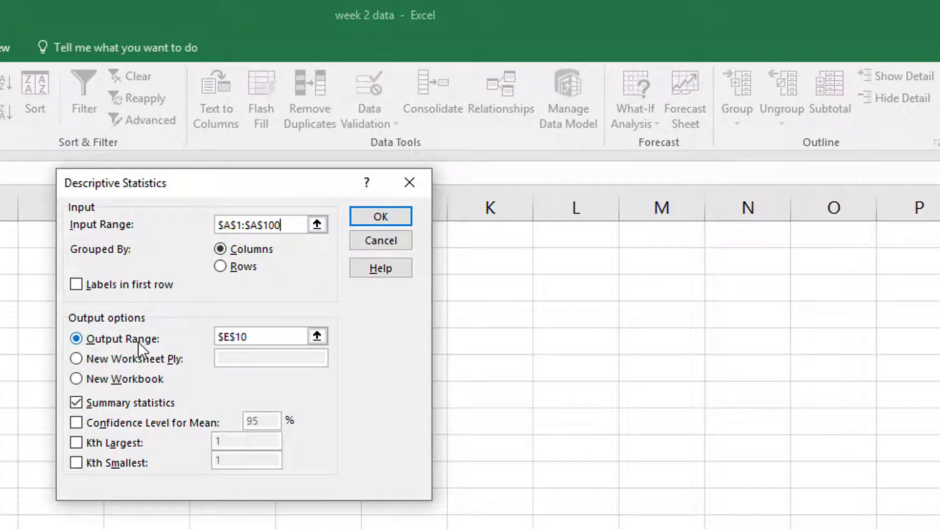
Set the output range to cell $H$8 with Summary statistics checked.
left_click(274, 337)
left_click(318, 336)
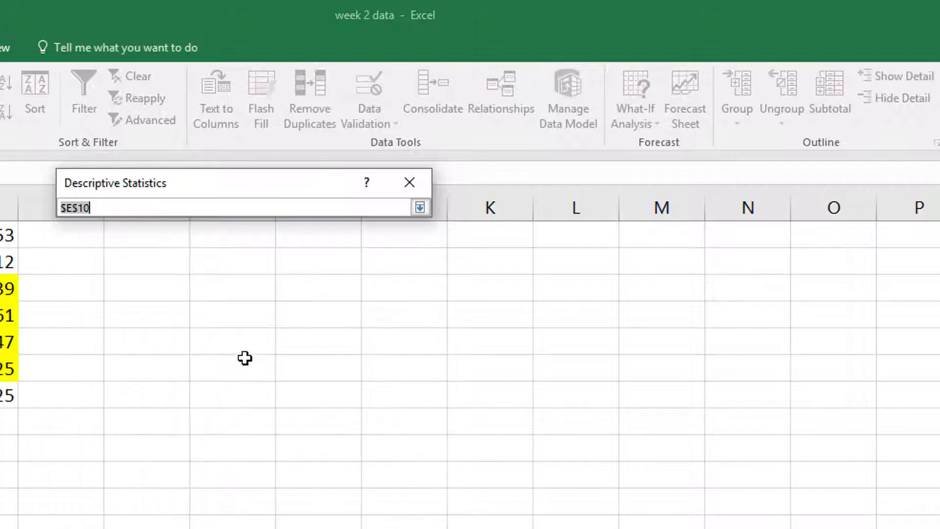
scroll(245, 357, "up", 3)
left_click(242, 425)
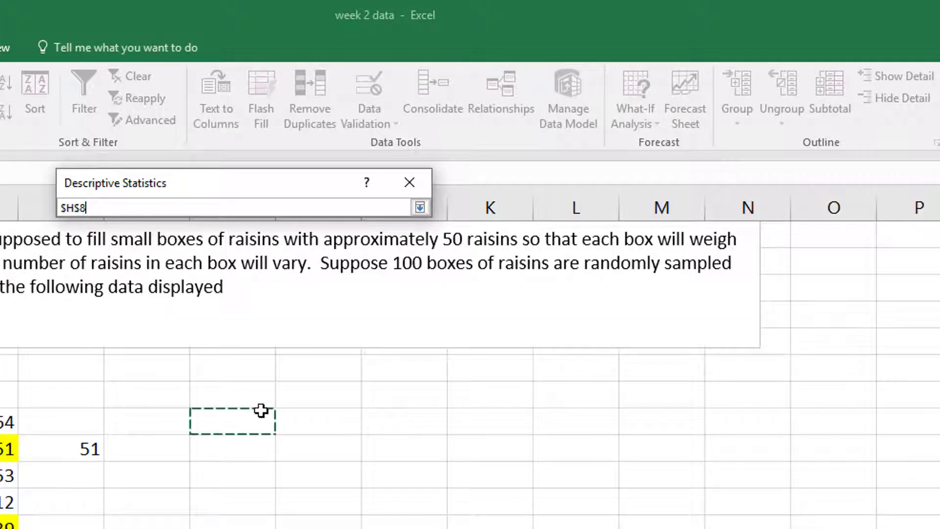
left_click(420, 207)
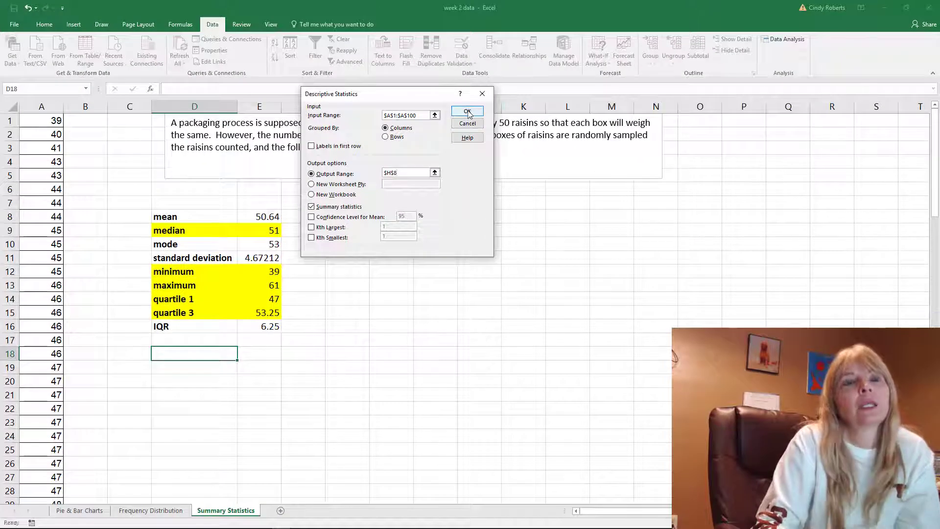
Generate the Descriptive Statistics table at H8 and AutoFit columns H and I.
left_click(434, 150)
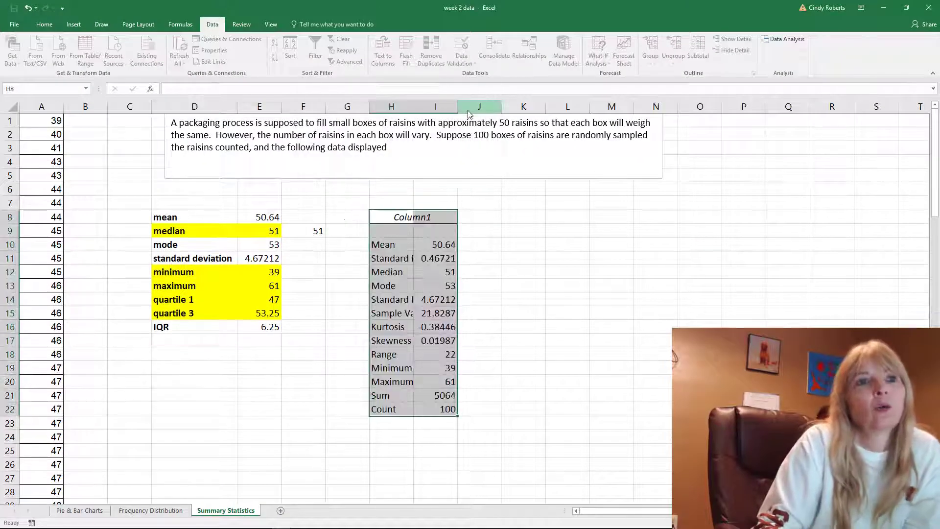
double_click(413, 106)
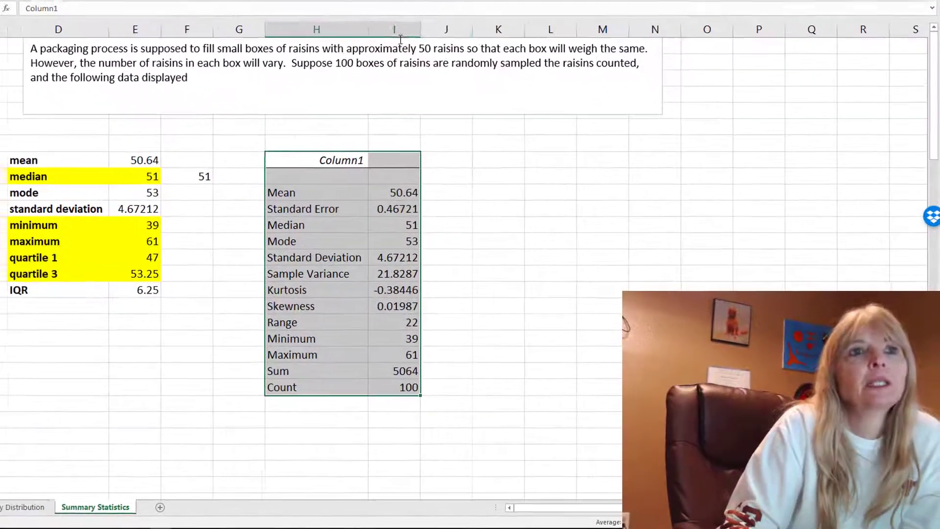
double_click(416, 22)
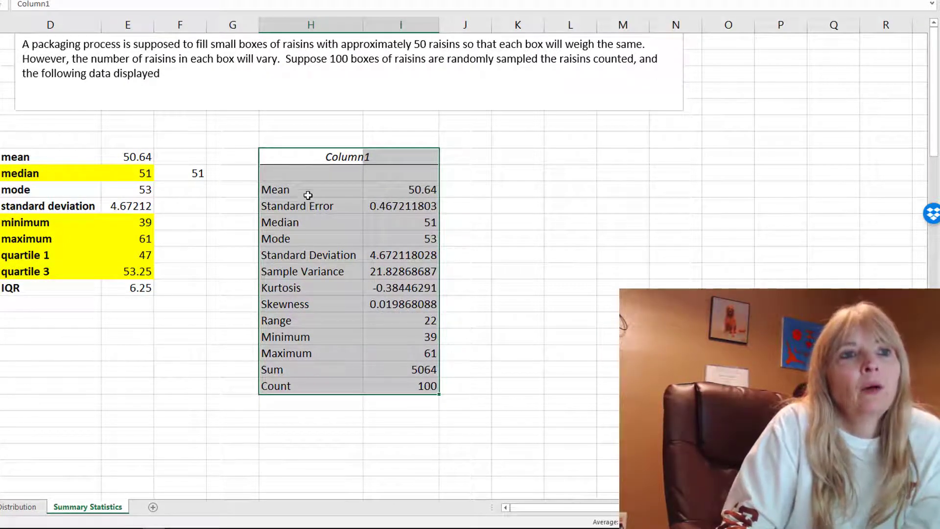
Select the Mean 50.64, Median 51, Mode 53 and Range 22 results for comparison.
left_click_drag(298, 190, 434, 191)
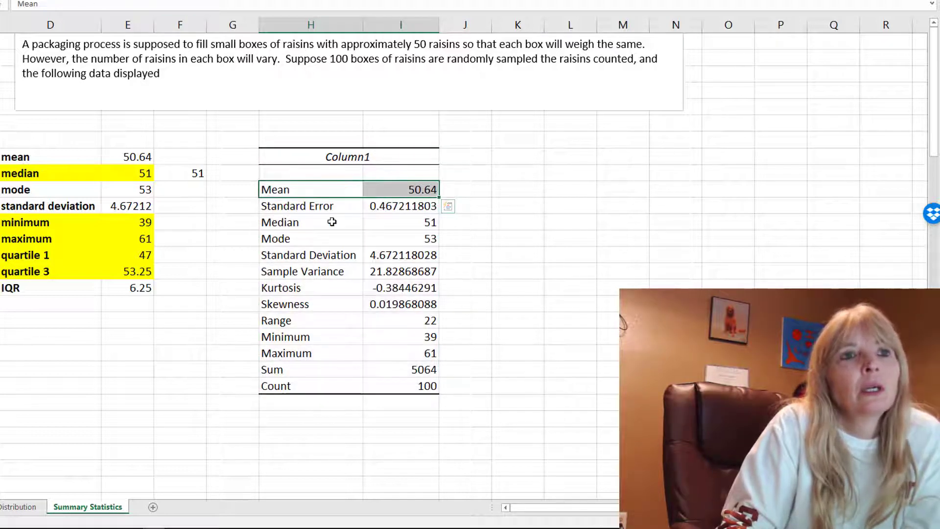
left_click_drag(353, 222, 384, 222)
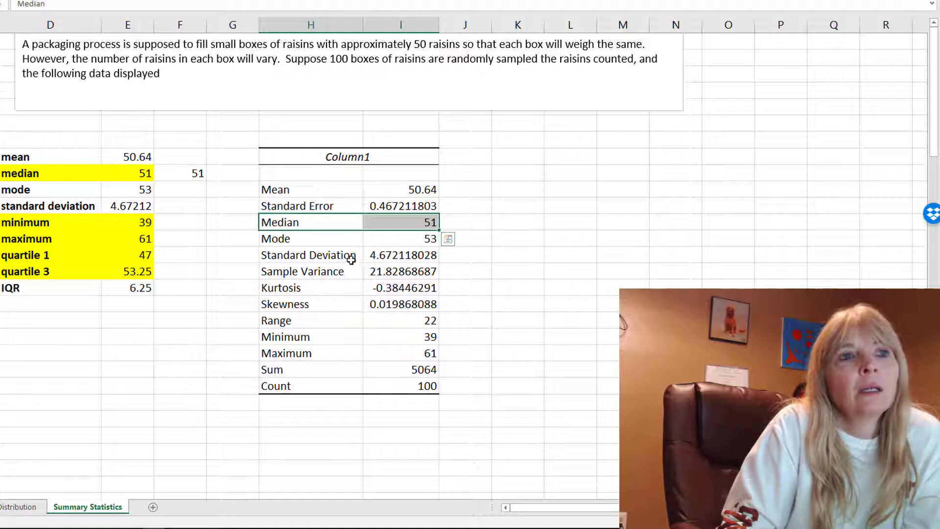
left_click(333, 242)
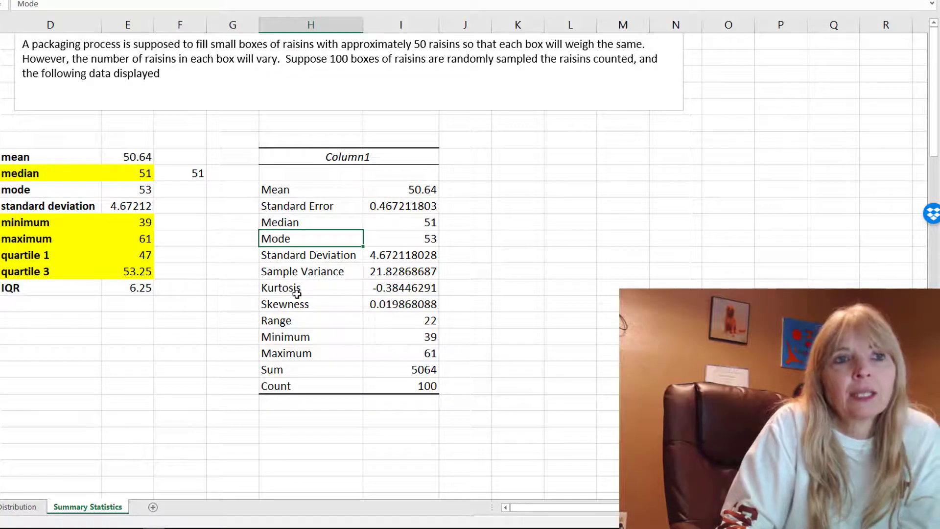
left_click_drag(327, 324, 393, 326)
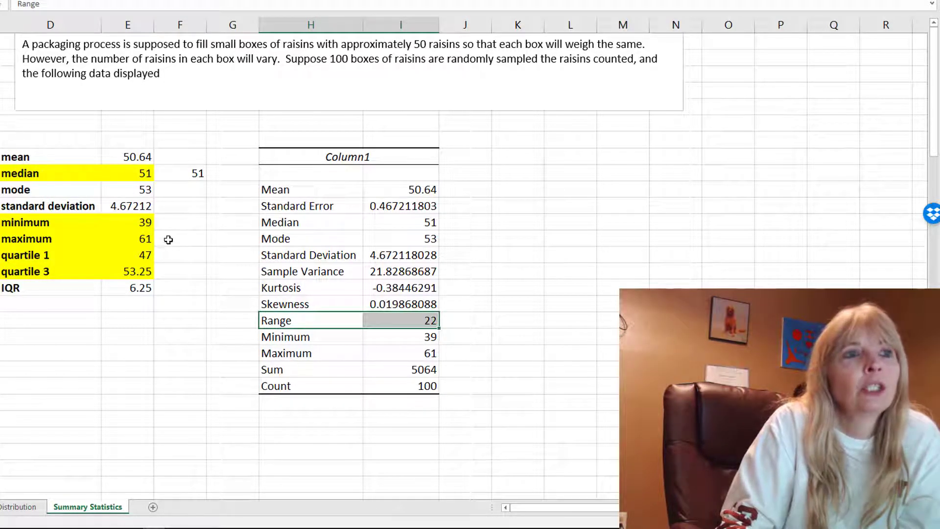
Add a 'Range' label below IQR with the formula =E13-E12 beside it, giving 22.
left_click(20, 308)
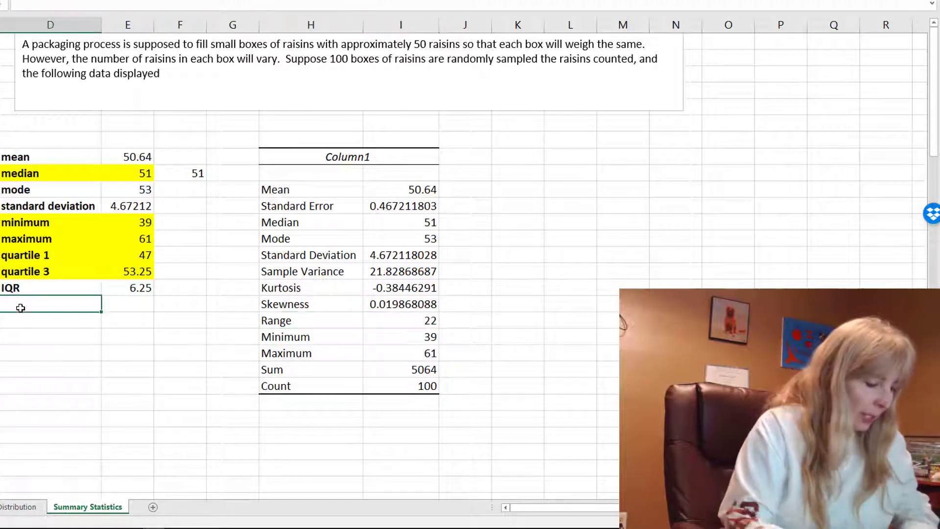
type("Range")
key("Tab")
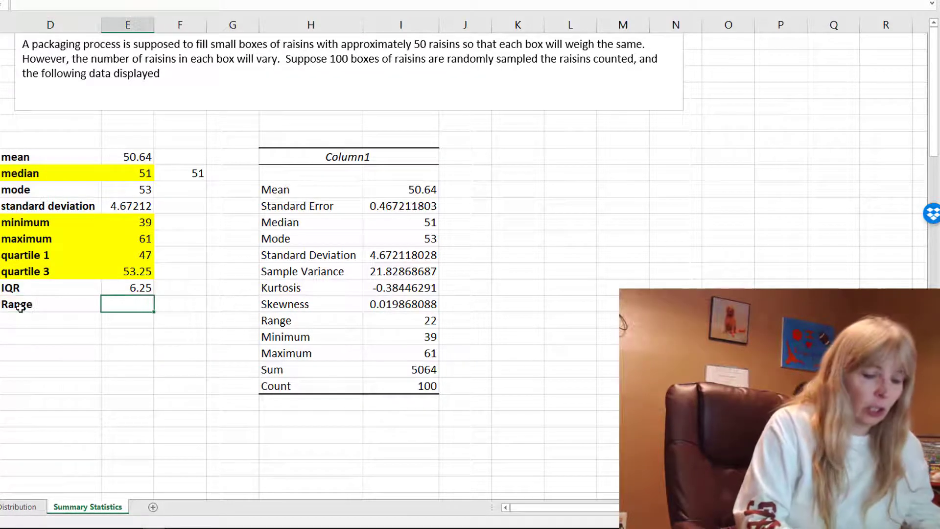
type("=")
left_click(129, 242)
type("-")
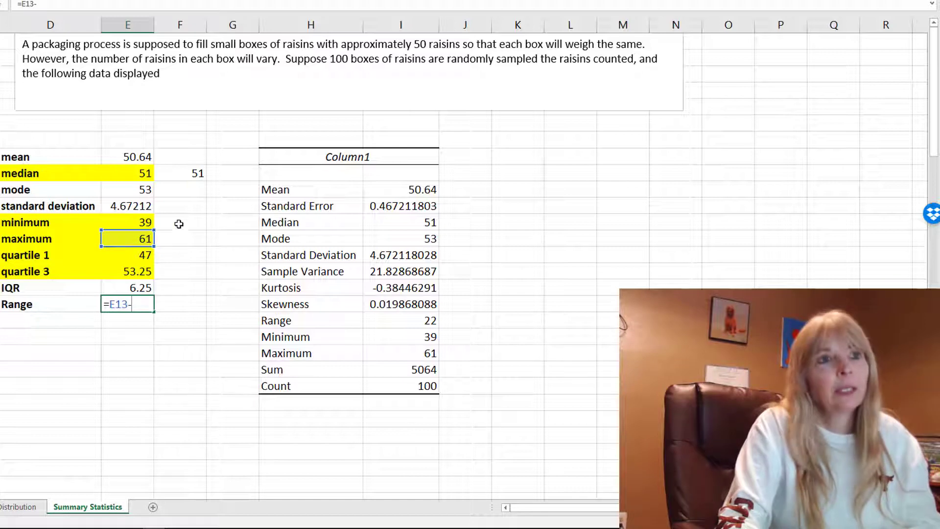
left_click(138, 220)
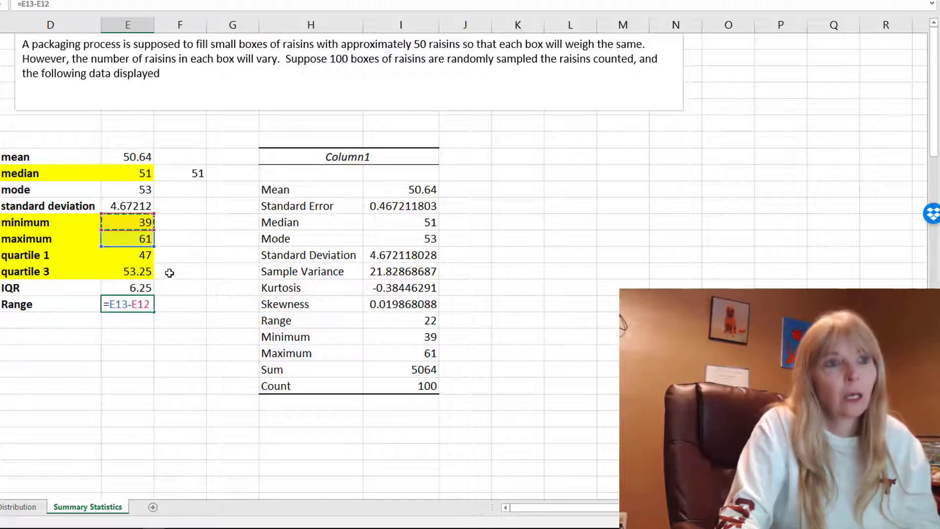
key("Return")
left_click(393, 319)
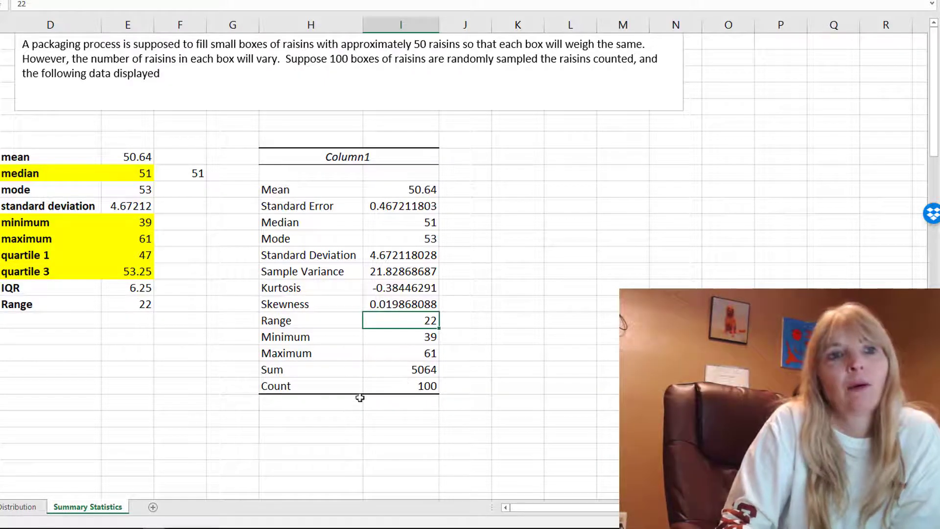
left_click(403, 386)
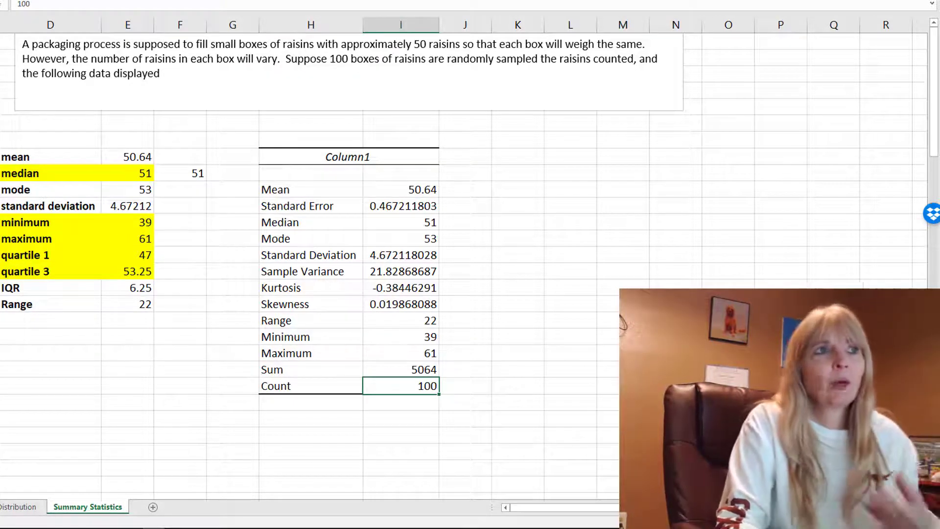
left_click(1, 288)
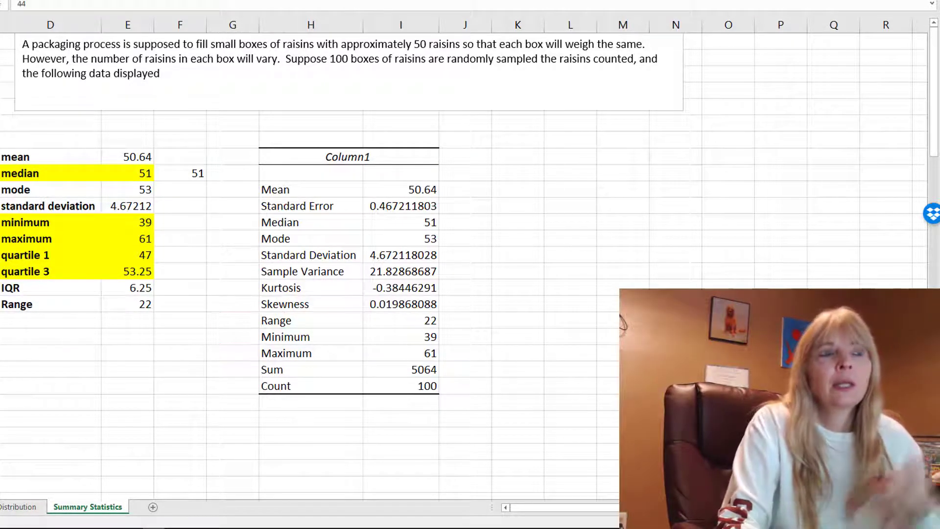